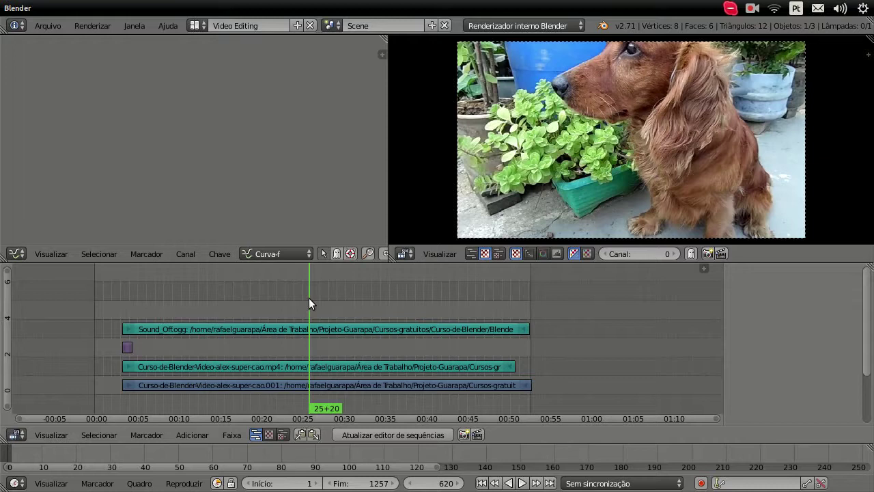
# Step: Scrub back to around frame 77 and zoom the sequencer in on the strip starts
pyautogui.moveTo(176, 306); pyautogui.dragTo(150, 302)
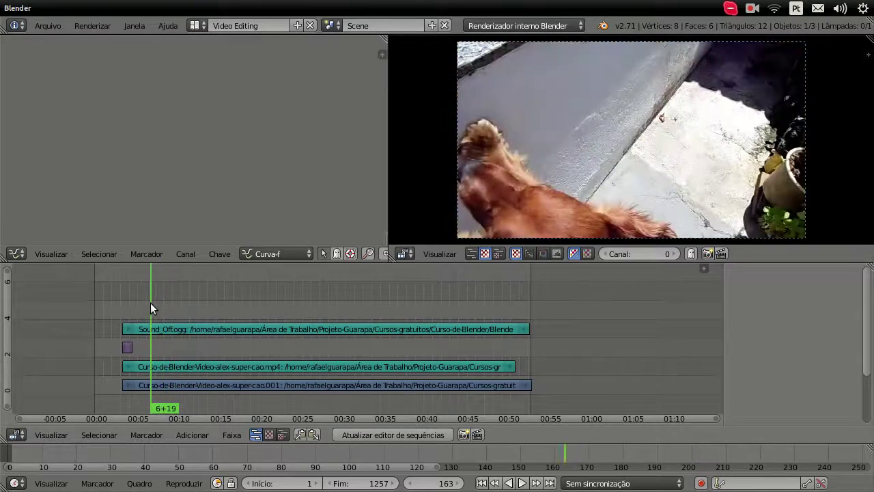
pyautogui.moveTo(150, 344)
pyautogui.mouseDown()
pyautogui.moveTo(135, 345)
pyautogui.moveTo(143, 339)
pyautogui.mouseUp()
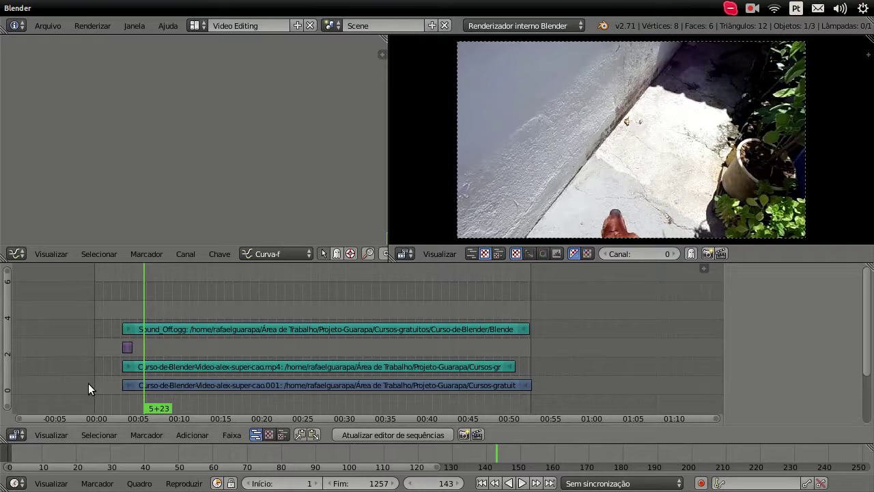
pyautogui.scroll(2, 88, 383)
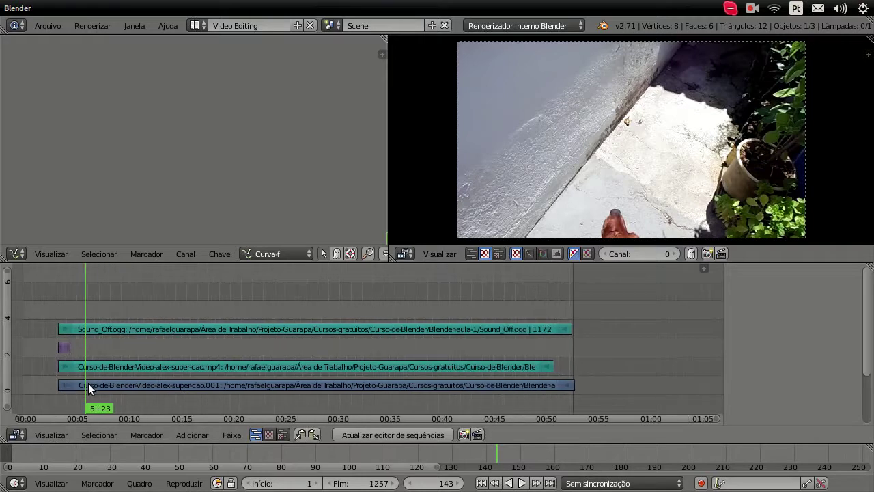
pyautogui.scroll(3, 88, 383)
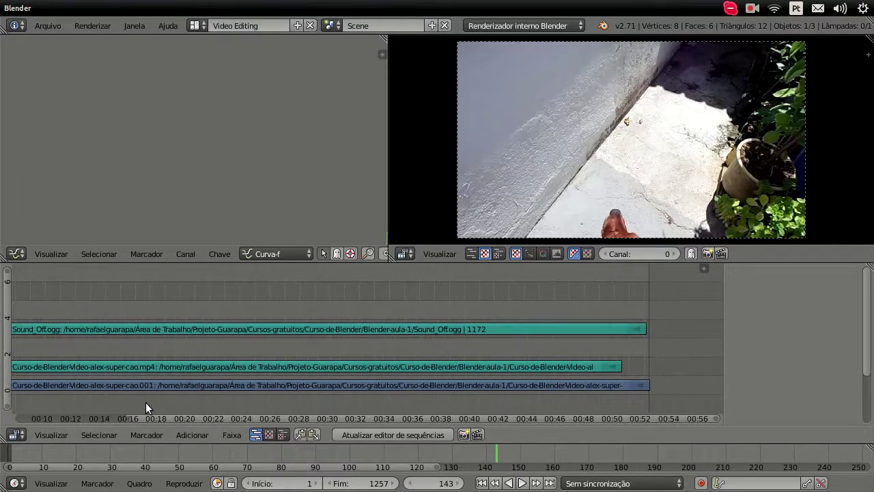
pyautogui.hscroll(-5, 99, 423)
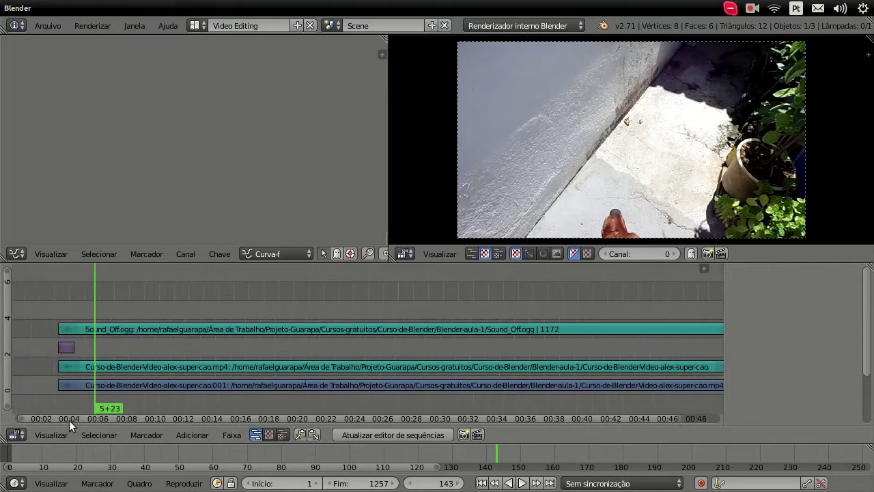
pyautogui.scroll(2, 68, 380)
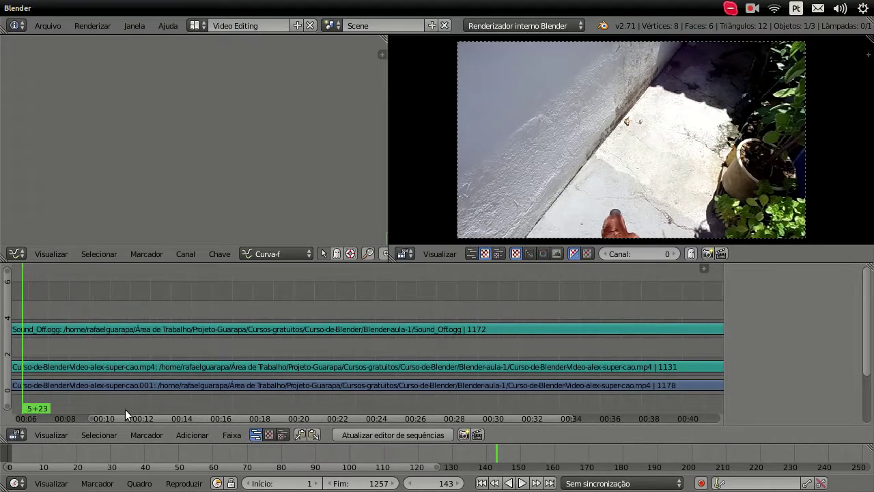
pyautogui.hscroll(-4, 61, 413)
# Step: Play the opening footage and set the playhead to frame 155, where the dog looks up
pyautogui.click(72, 372)
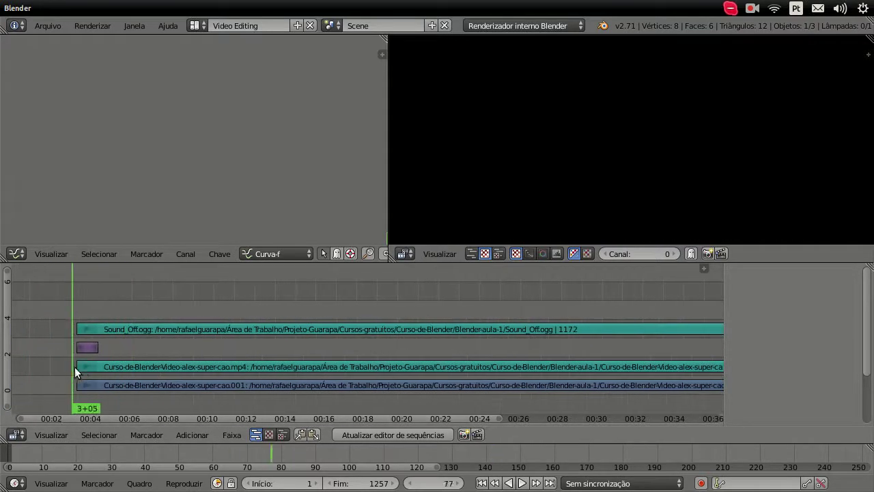
pyautogui.moveTo(72, 367); pyautogui.dragTo(79, 368)
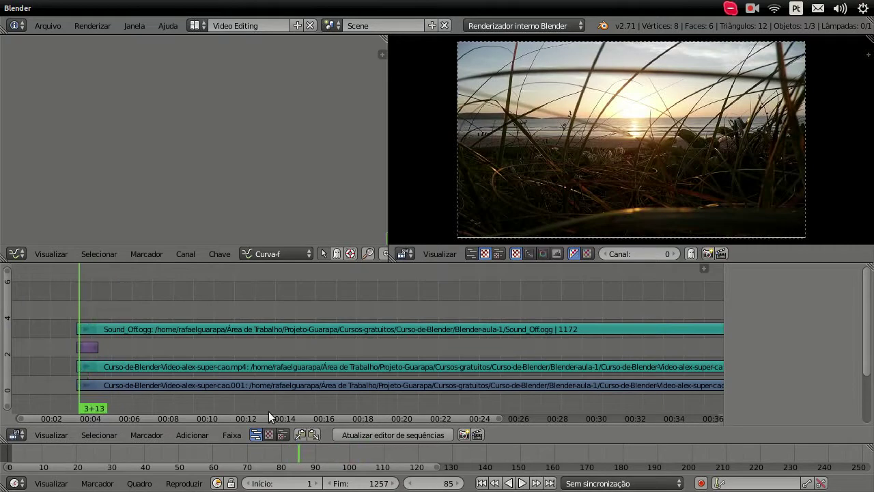
pyautogui.click(522, 483)
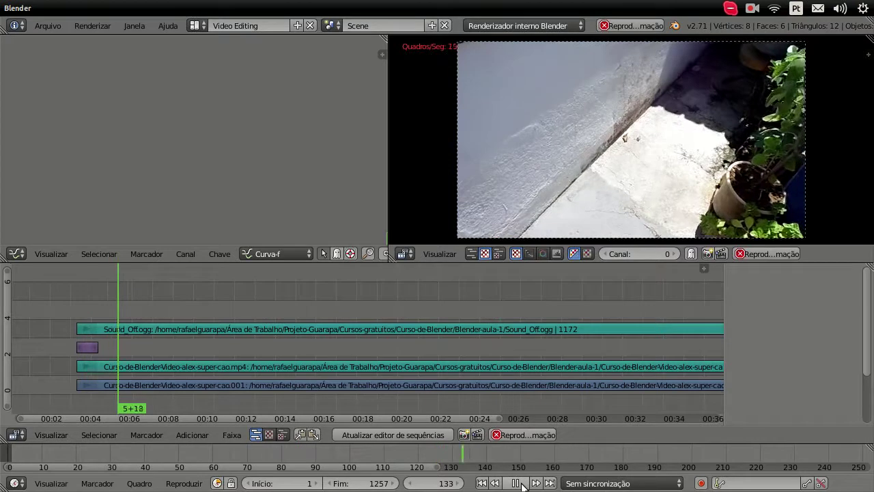
pyautogui.click(522, 483)
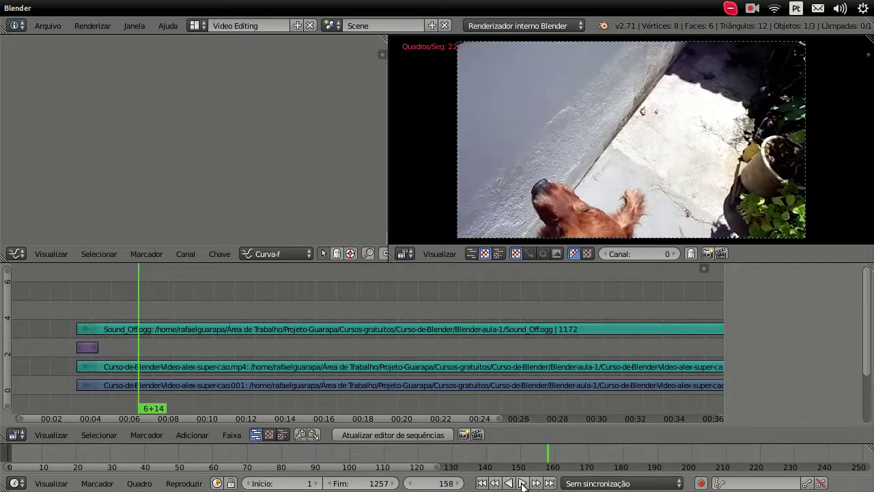
pyautogui.moveTo(148, 364); pyautogui.dragTo(136, 360)
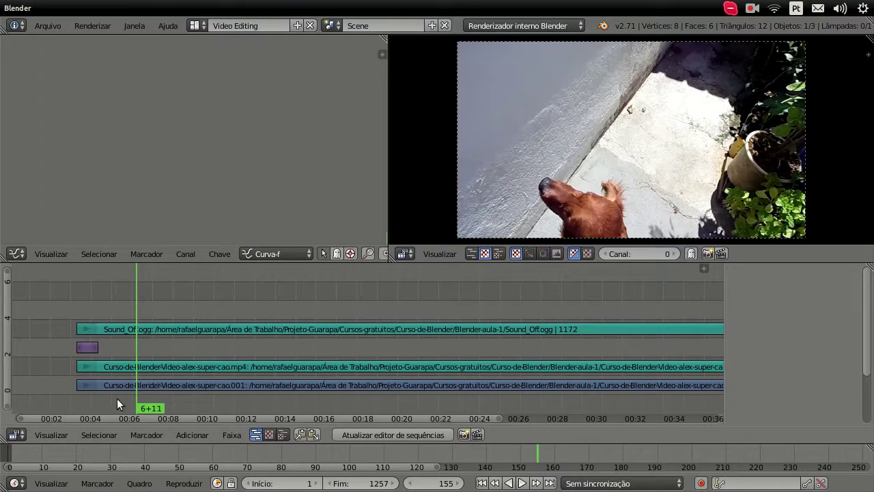
# Step: Cut the video strip and its sound strip at frame 155
pyautogui.rightClick(141, 384)
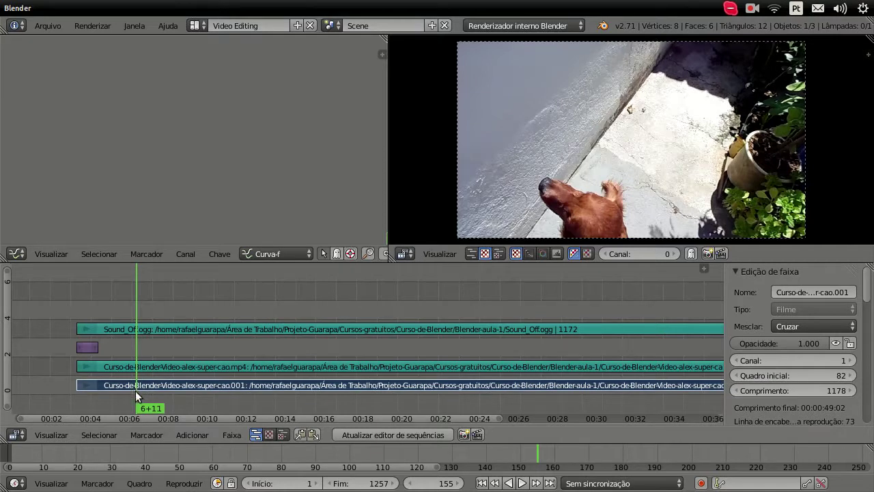
pyautogui.press('k')
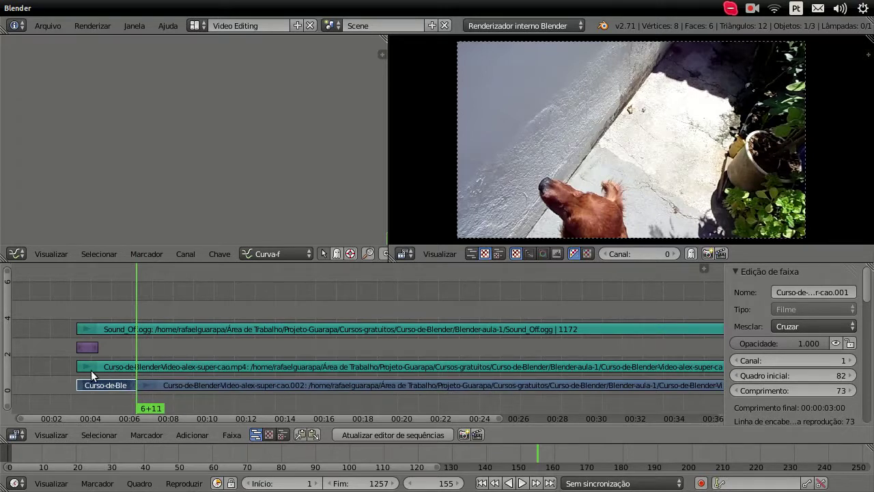
pyautogui.rightClick(151, 367)
pyautogui.press('k')
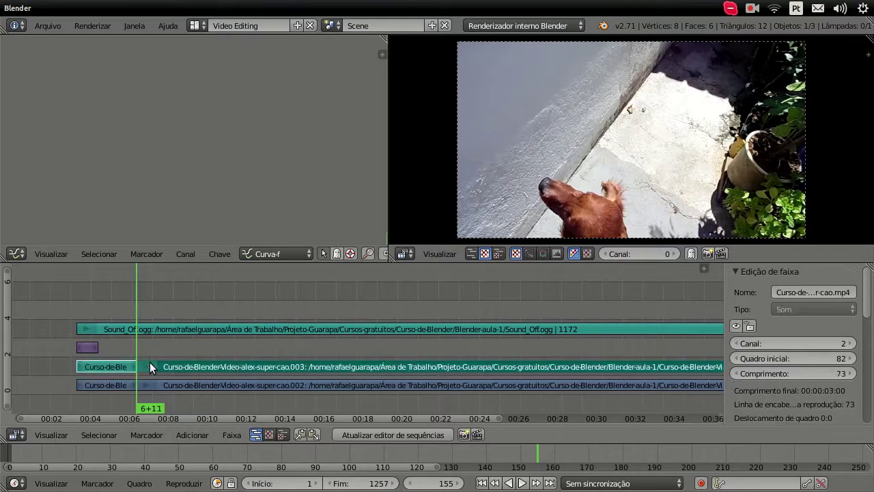
# Step: Delete the opening sound and video pieces before frame 155
pyautogui.moveTo(129, 351); pyautogui.dragTo(111, 350)
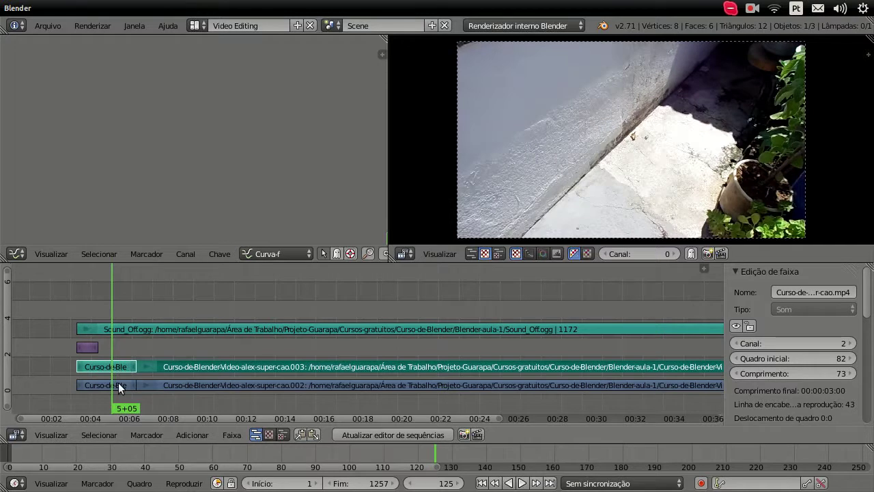
pyautogui.rightClick(118, 382)
pyautogui.rightClick(121, 368)
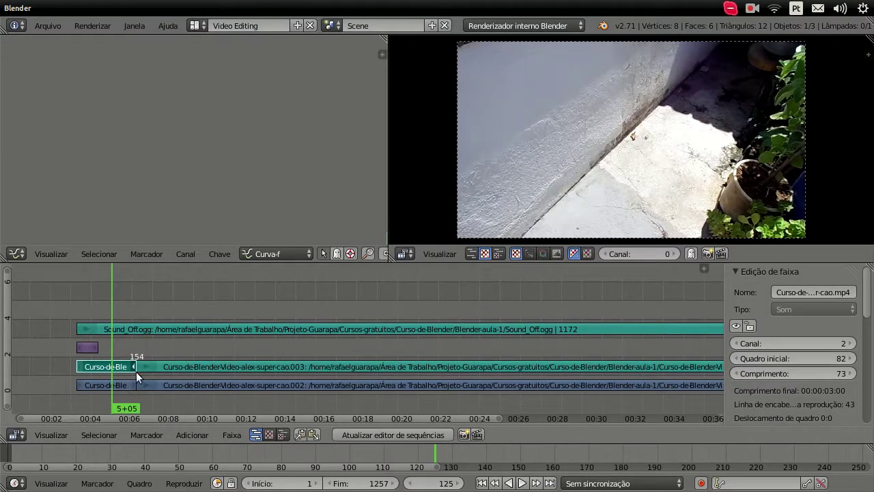
pyautogui.press('x')
pyautogui.click(108, 364)
pyautogui.rightClick(114, 386)
pyautogui.press('x')
pyautogui.click(114, 386)
pyautogui.moveTo(131, 359); pyautogui.dragTo(137, 357)
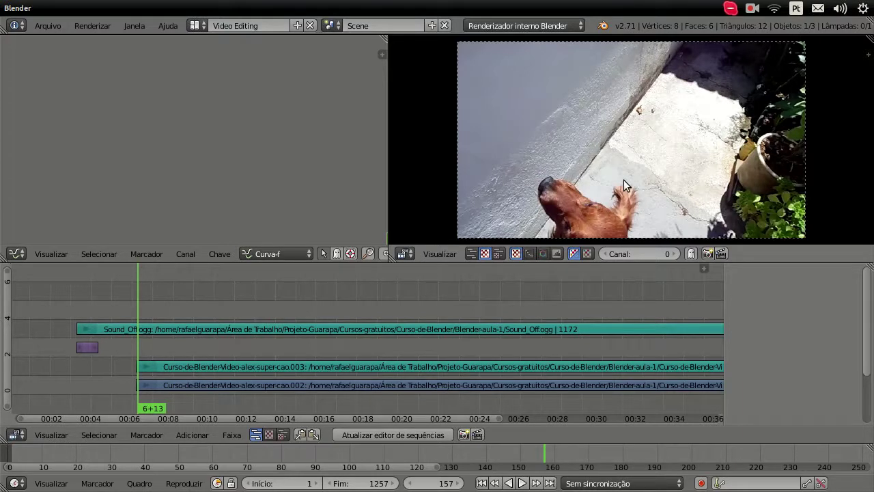
# Step: Play the trimmed footage and pause at frame 333, where the hand starts petting the dog
pyautogui.click(522, 483)
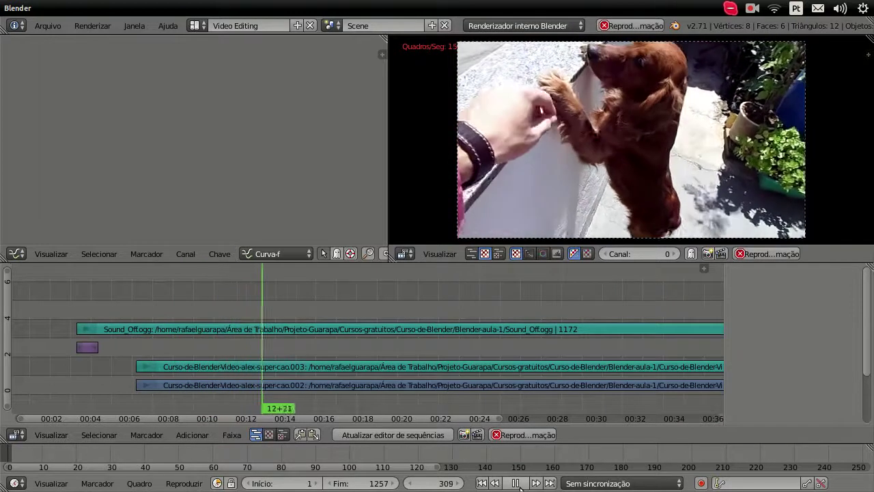
pyautogui.click(515, 482)
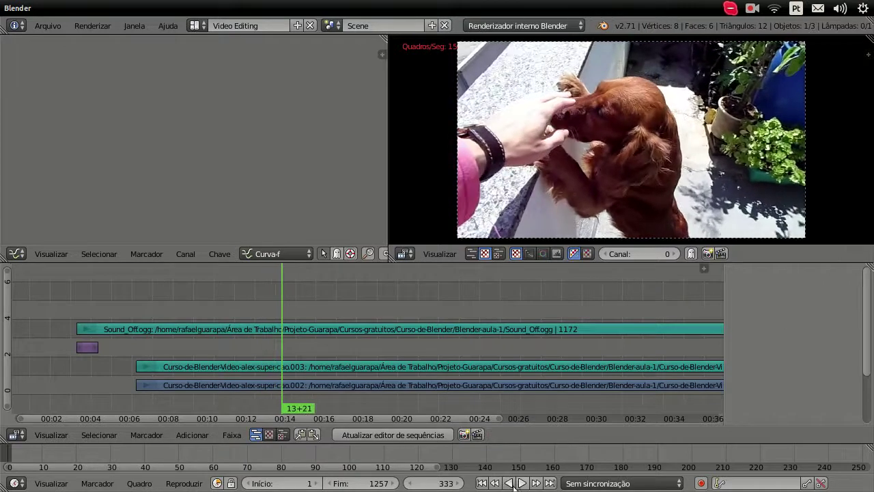
pyautogui.rightClick(300, 389)
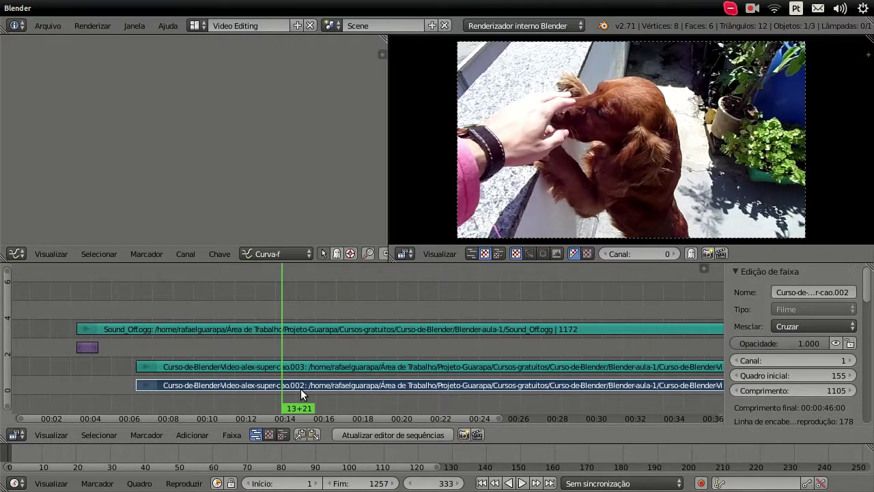
# Step: Cut the video and sound strips at frame 333
pyautogui.press('k')
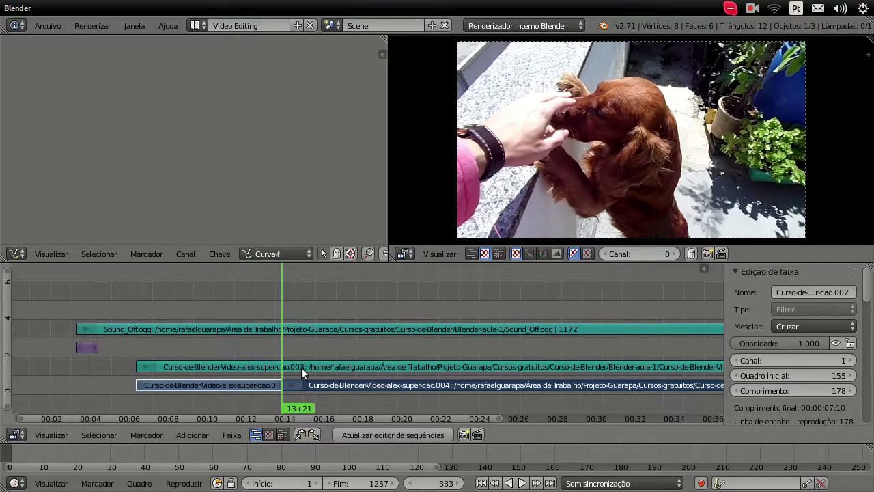
pyautogui.rightClick(301, 368)
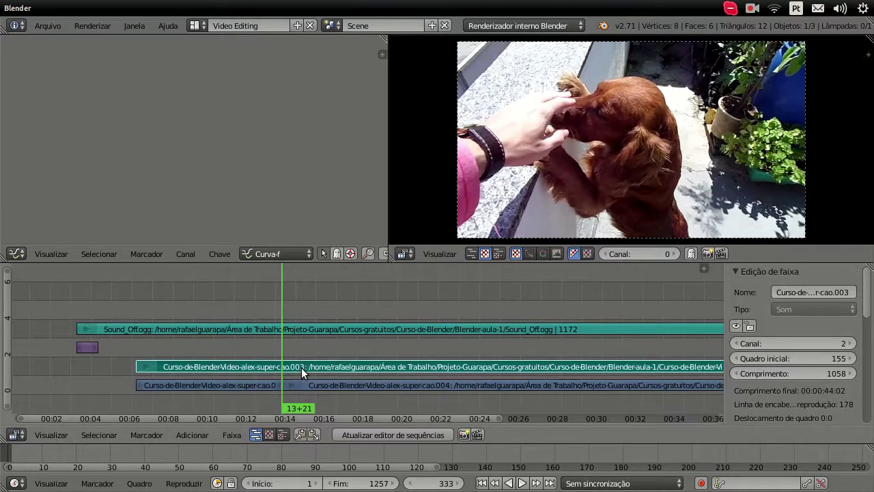
pyautogui.press('k')
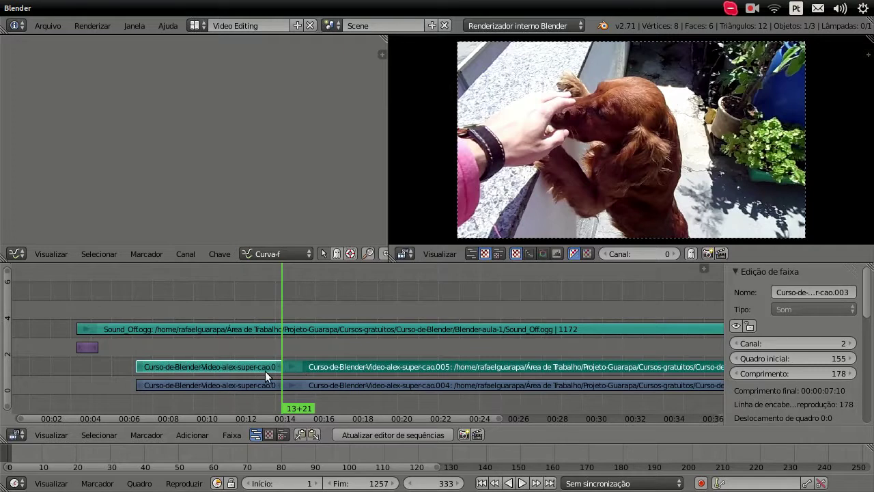
# Step: Delete the first video and sound pieces, then undo to restore both
pyautogui.rightClick(208, 385)
pyautogui.press('x')
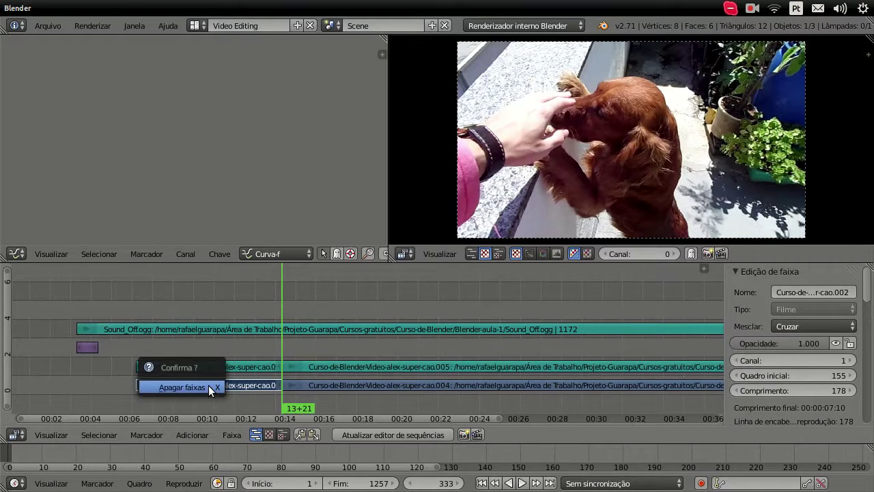
pyautogui.click(208, 385)
pyautogui.rightClick(208, 365)
pyautogui.press('x')
pyautogui.click(209, 365)
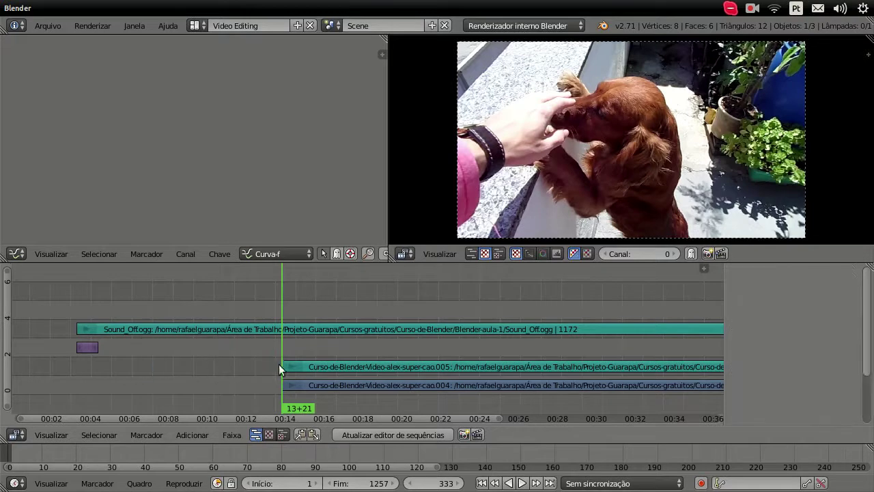
pyautogui.moveTo(280, 361); pyautogui.dragTo(272, 366)
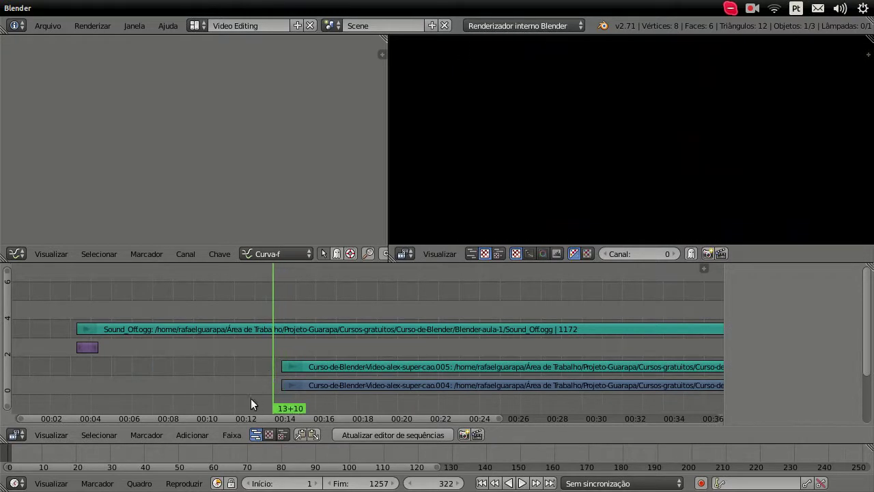
pyautogui.hotkey('ctrl', 'z')
pyautogui.hotkey('ctrl', 'z')
pyautogui.hotkey('ctrl', 'z')
pyautogui.hotkey('ctrl', 'z')
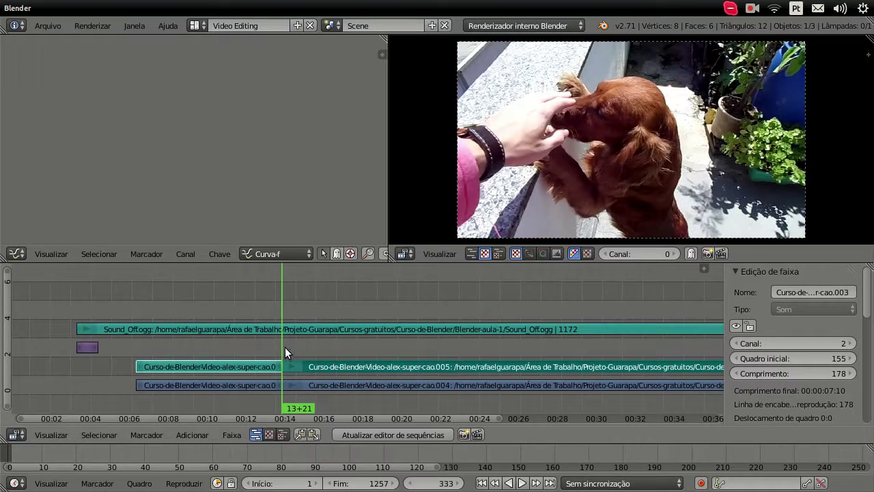
# Step: Play on from frame 333 and cut the video and sound strips at frame 376
pyautogui.click(519, 483)
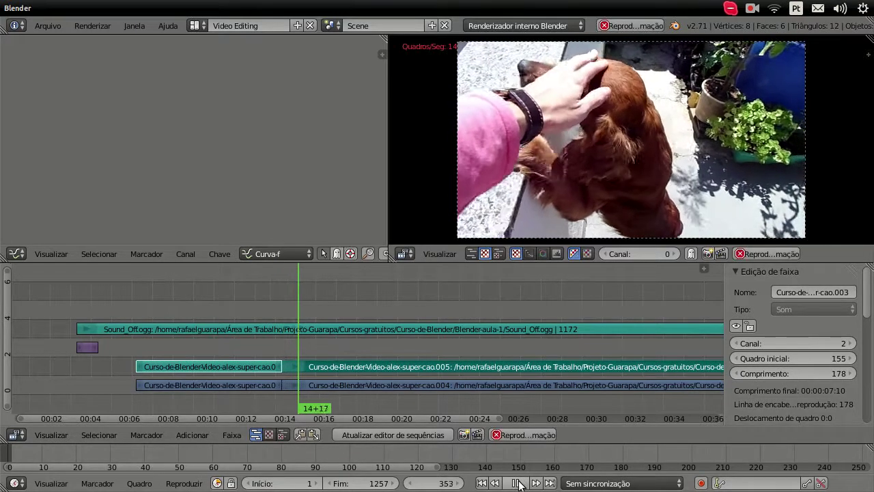
pyautogui.click(519, 483)
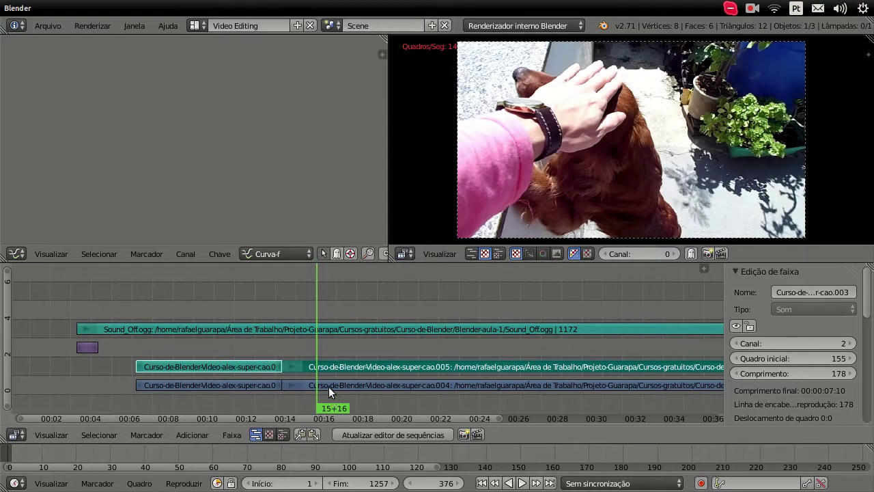
pyautogui.rightClick(329, 387)
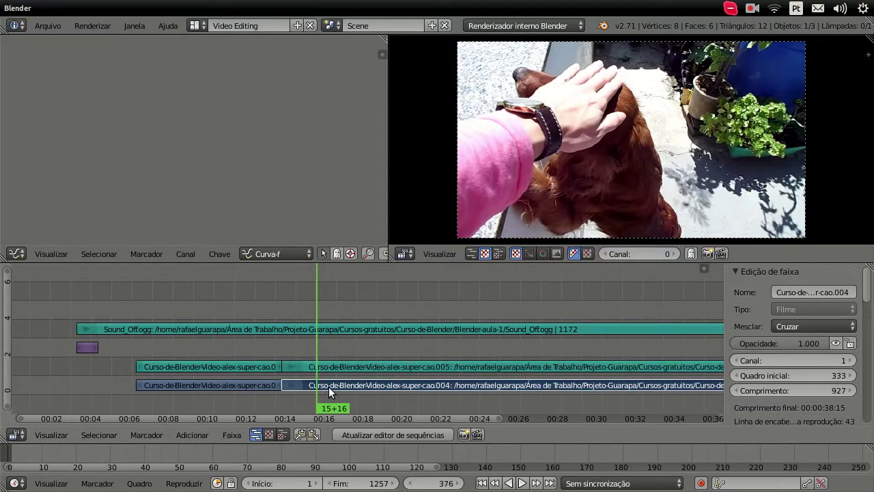
pyautogui.press('k')
pyautogui.rightClick(329, 369)
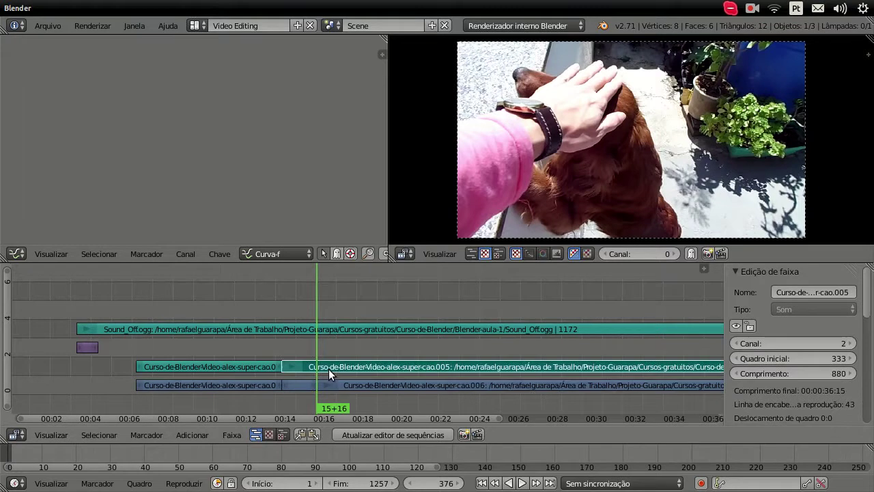
pyautogui.press('k')
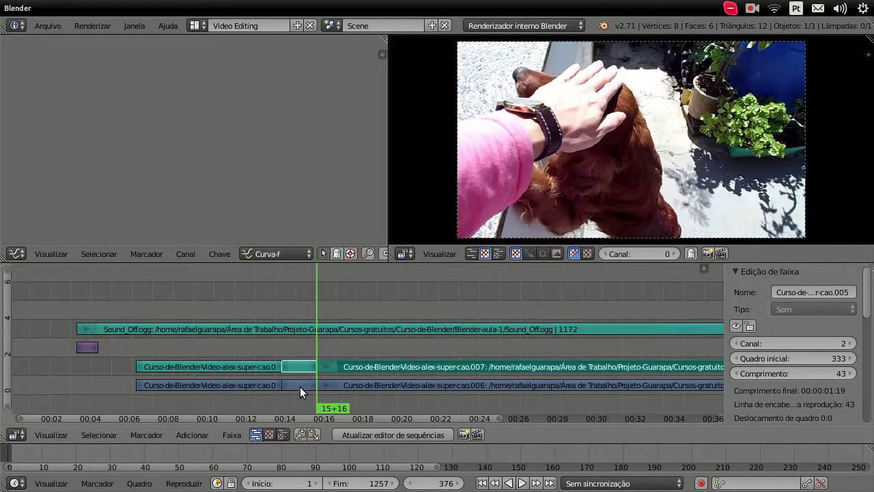
# Step: Delete the 43-frame 333–376 video and sound pieces, leaving a gap
pyautogui.click(300, 387)
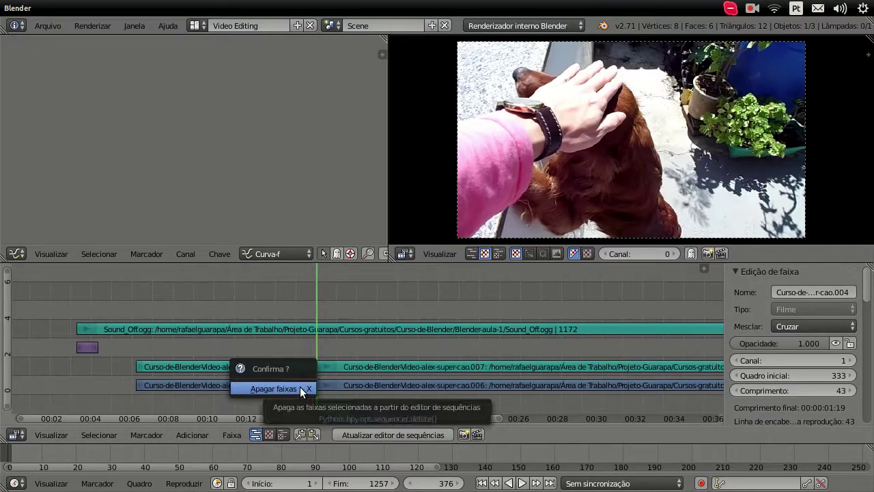
pyautogui.click(300, 386)
pyautogui.click(297, 364)
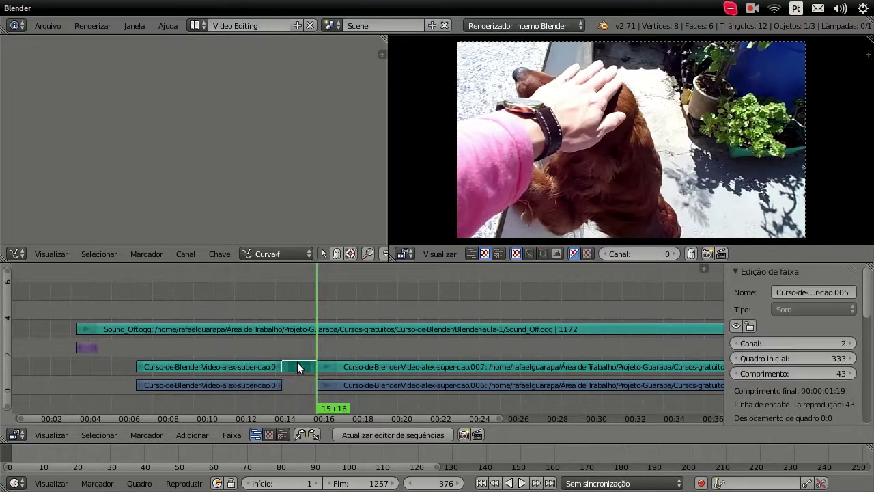
pyautogui.press('x')
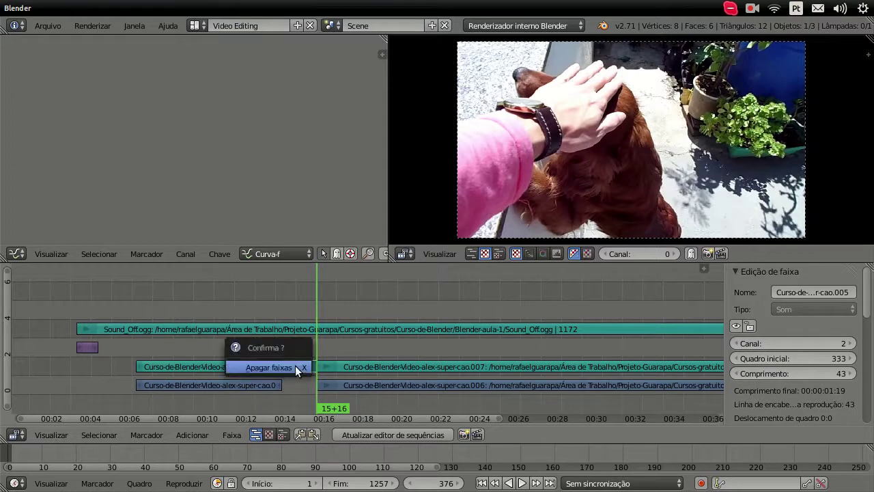
pyautogui.click(295, 366)
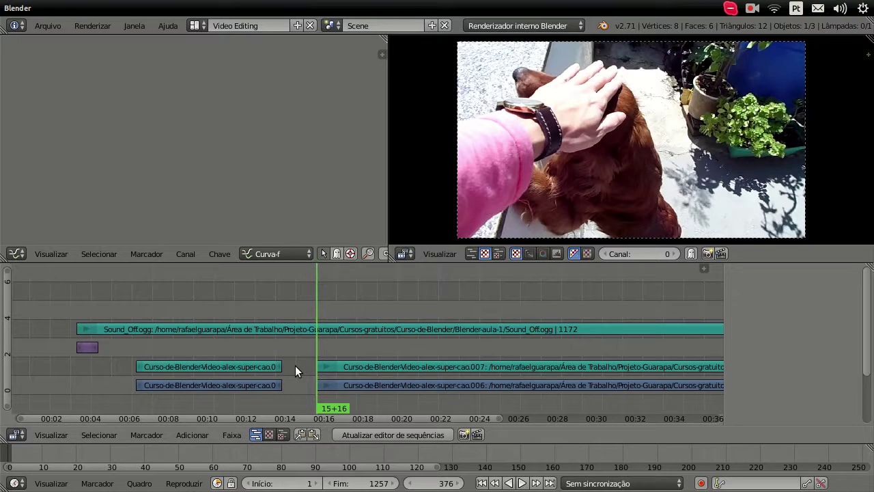
pyautogui.moveTo(281, 355)
pyautogui.mouseDown()
pyautogui.moveTo(319, 353)
pyautogui.moveTo(298, 346)
pyautogui.mouseUp()
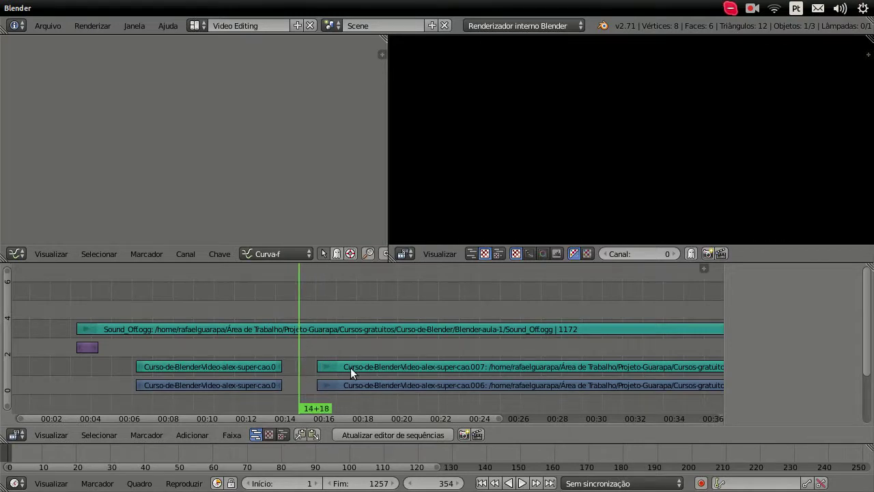
pyautogui.rightClick(350, 367)
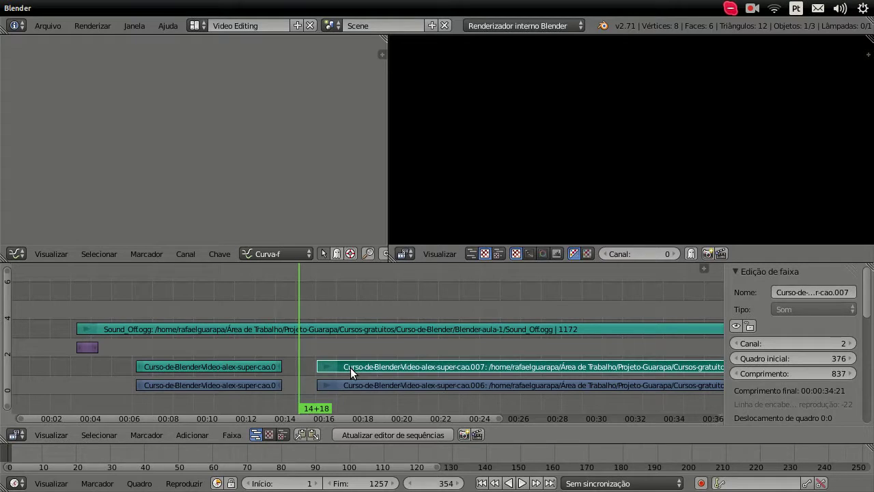
# Step: Move the later sound strip left with G so it starts at frame 334
pyautogui.press('g')
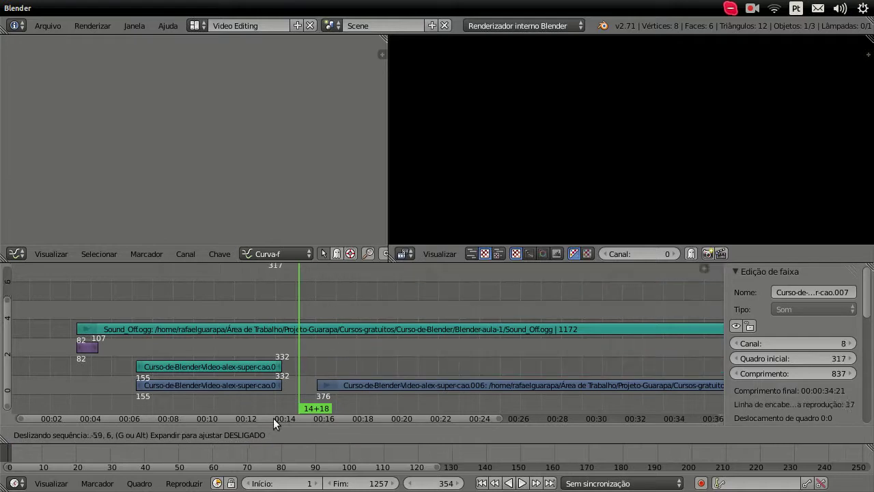
pyautogui.moveTo(334, 380)
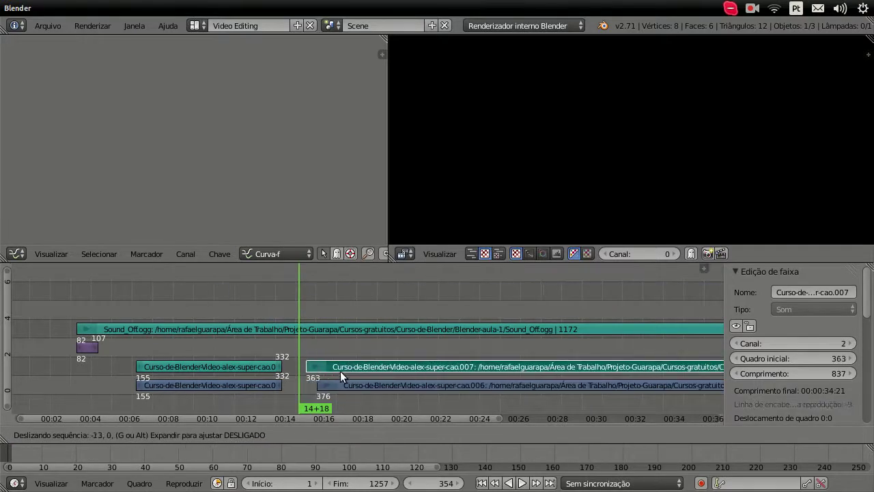
pyautogui.moveTo(310, 369)
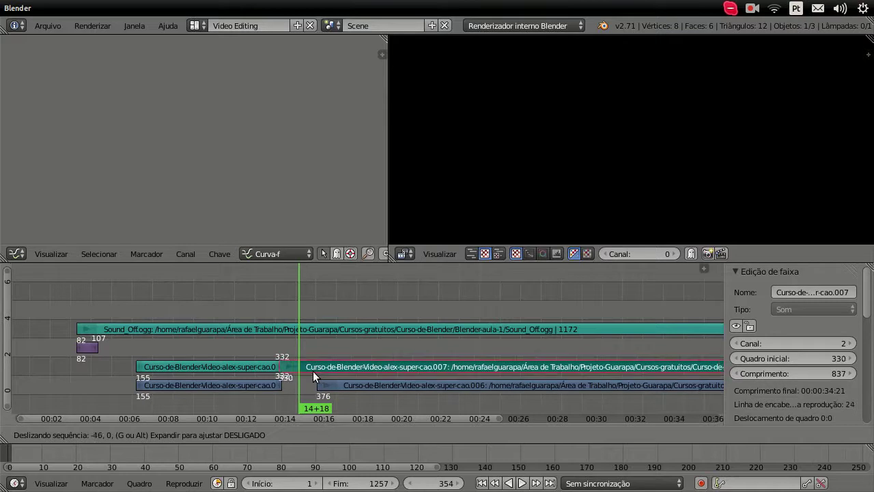
pyautogui.rightClick(316, 371)
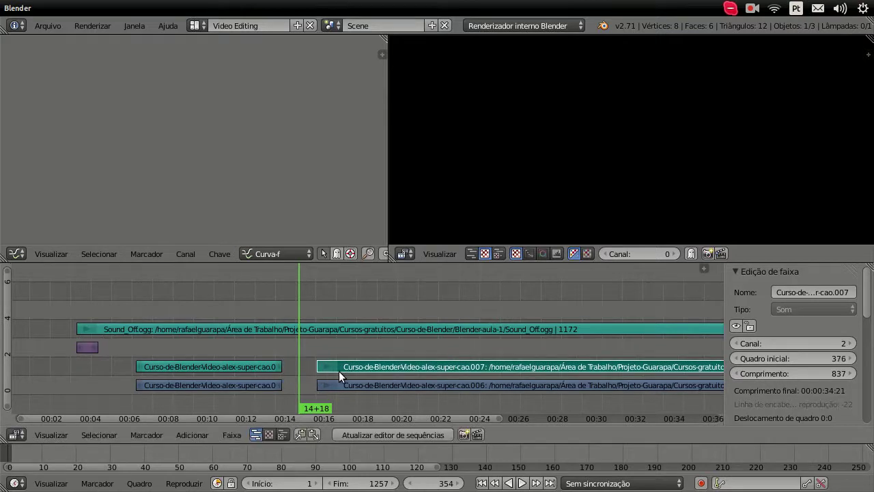
pyautogui.press('g')
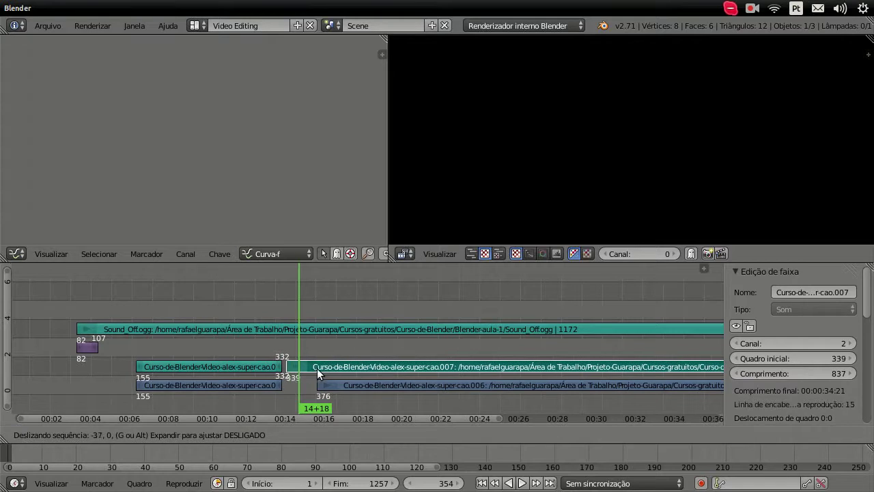
pyautogui.moveTo(310, 369)
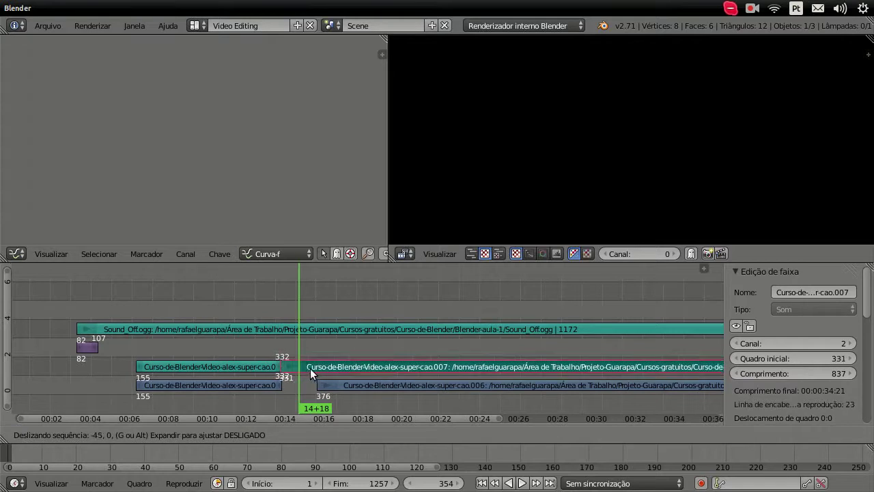
pyautogui.click(313, 368)
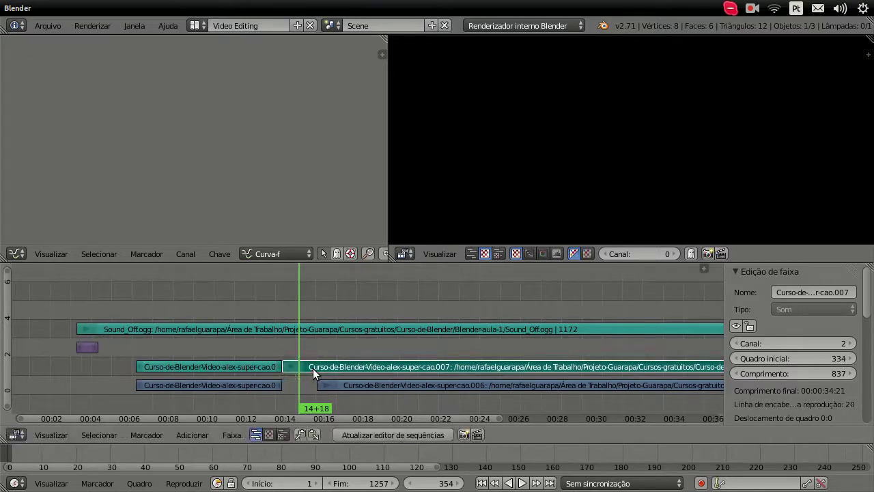
pyautogui.rightClick(342, 386)
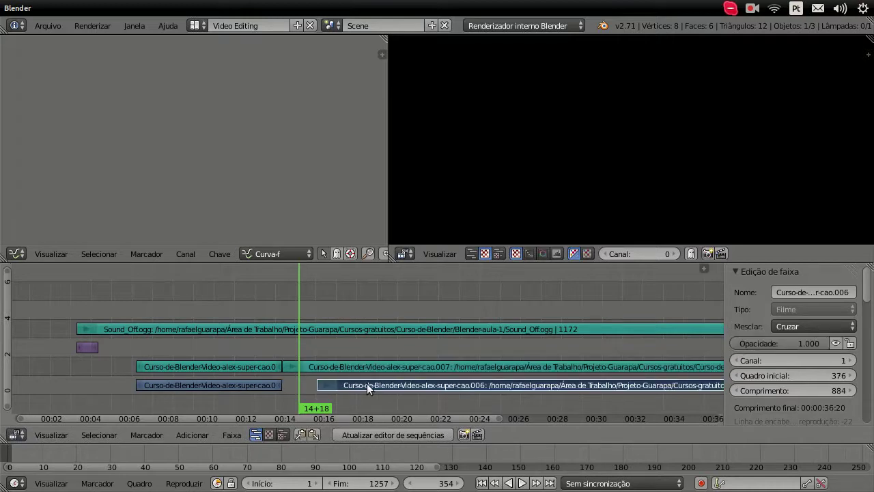
# Step: Reposition the later video strip with G until it begins at frame 333, flush with the first clip
pyautogui.press('g')
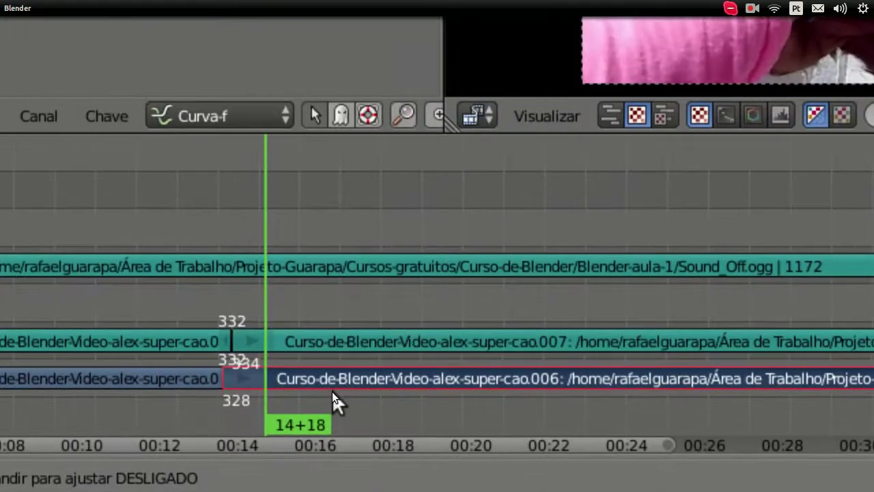
pyautogui.click(337, 391)
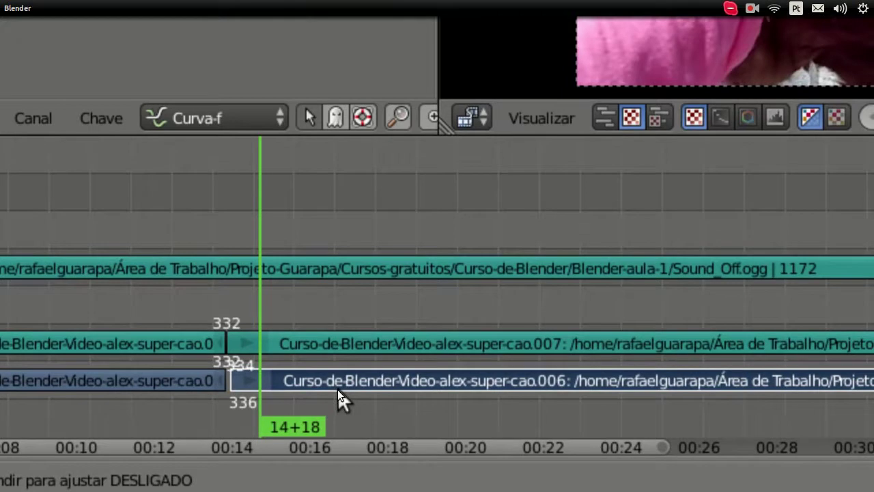
pyautogui.press('g')
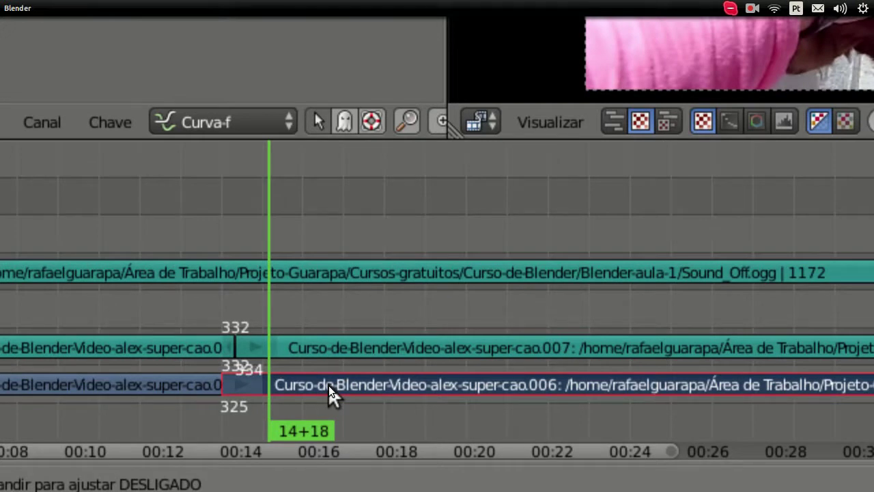
pyautogui.moveTo(328, 386)
pyautogui.mouseDown()
pyautogui.moveTo(181, 351)
pyautogui.moveTo(205, 387)
pyautogui.mouseUp()
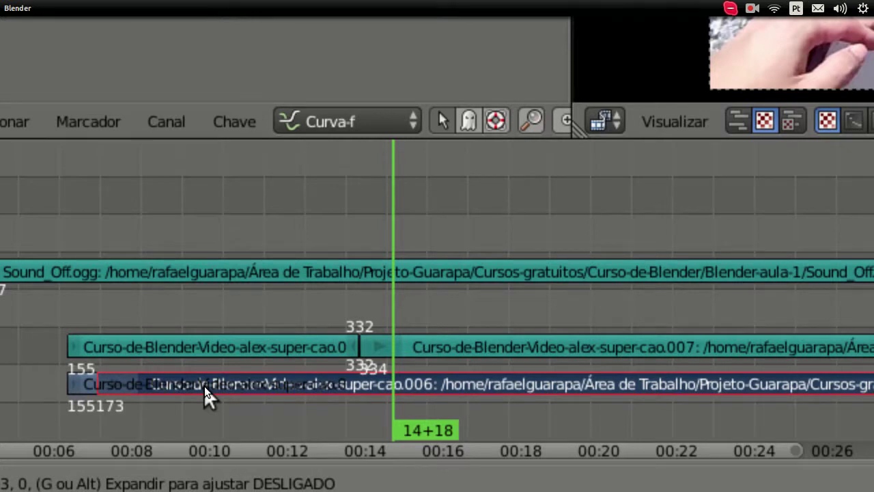
pyautogui.moveTo(204, 386)
pyautogui.mouseDown()
pyautogui.moveTo(348, 390)
pyautogui.moveTo(331, 381)
pyautogui.mouseUp()
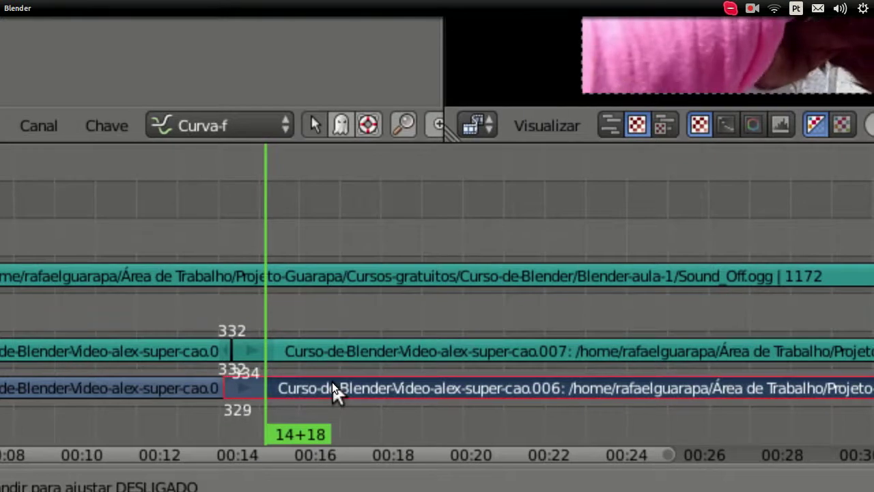
pyautogui.moveTo(331, 382); pyautogui.dragTo(336, 379)
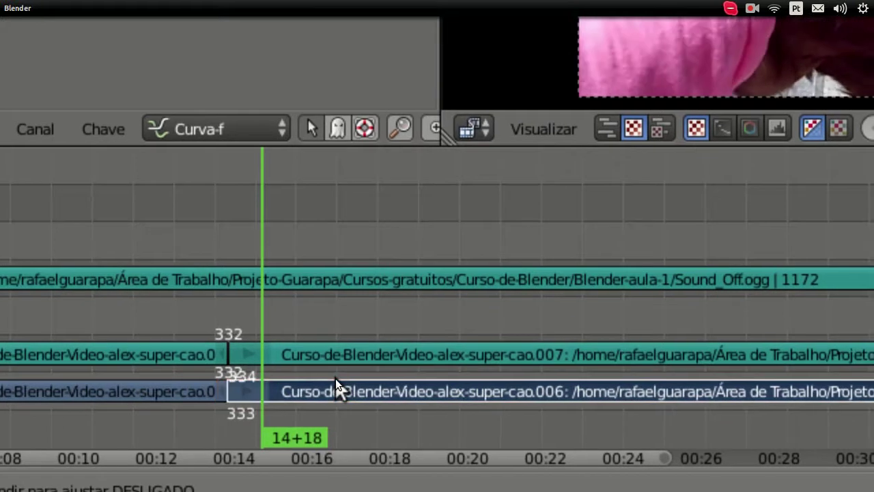
pyautogui.click(336, 378)
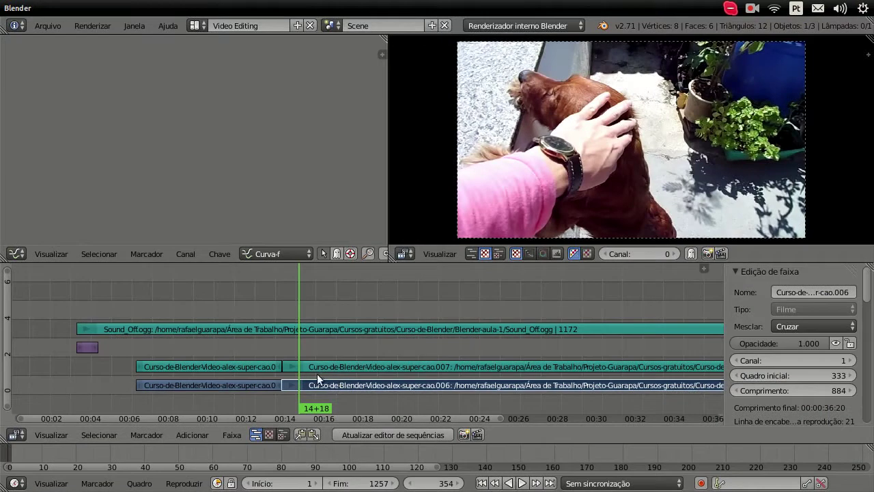
pyautogui.click(270, 352)
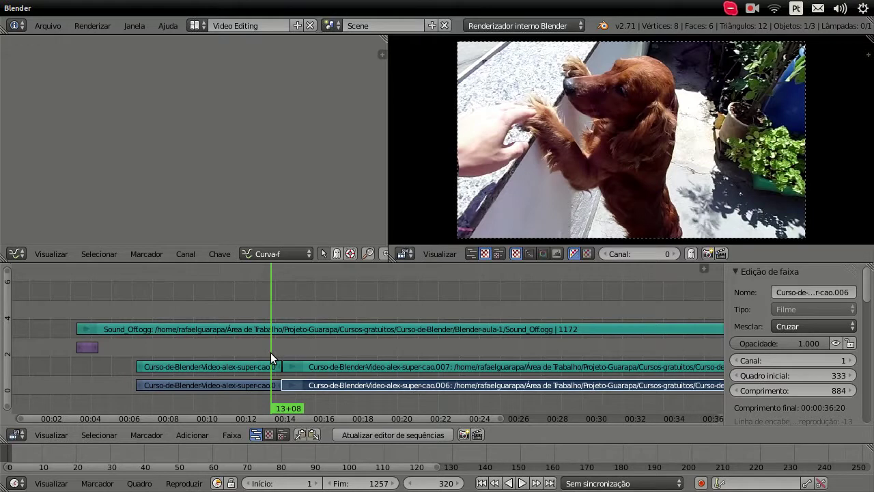
pyautogui.moveTo(270, 353); pyautogui.dragTo(288, 353)
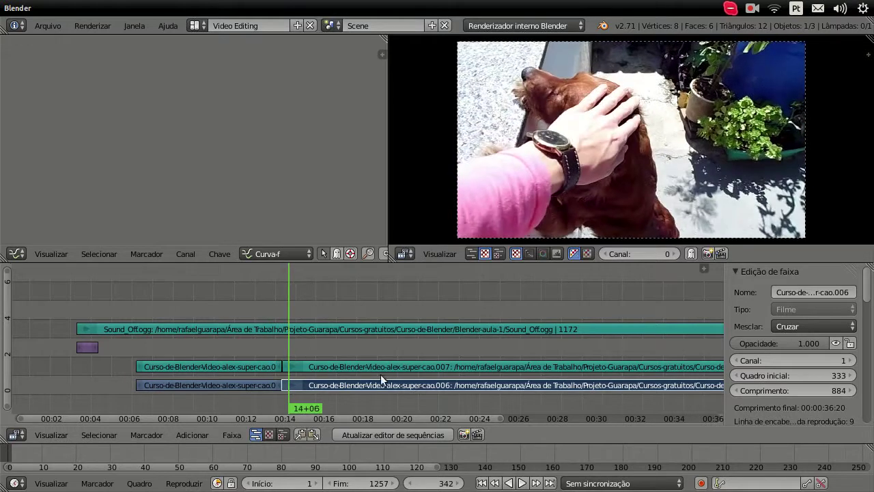
pyautogui.click(523, 483)
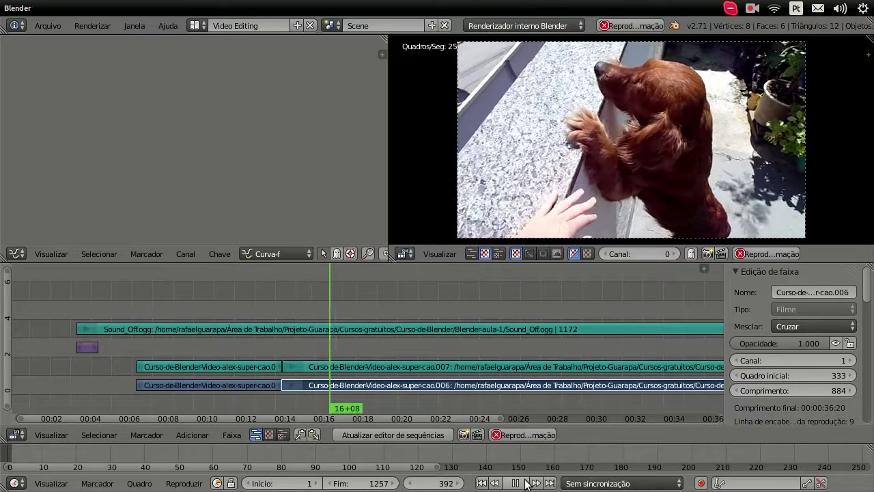
pyautogui.click(525, 481)
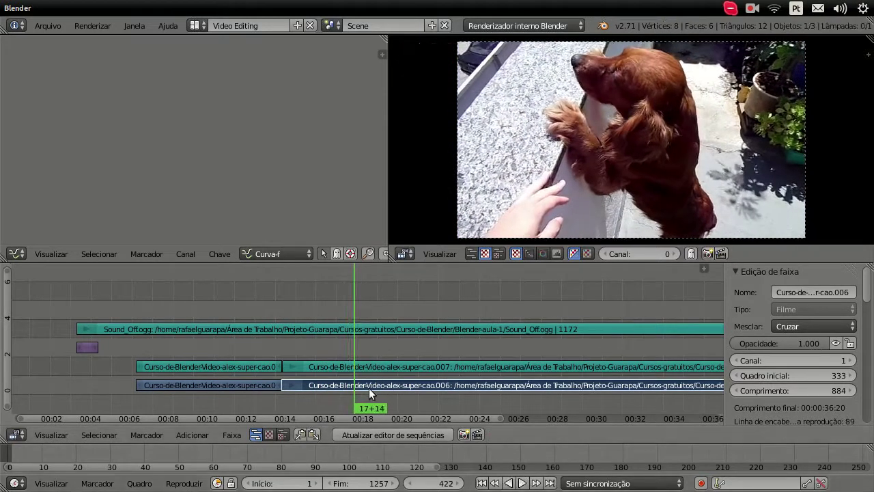
# Step: Cut the video and sound strips at frames 422 and 448
pyautogui.press('k')
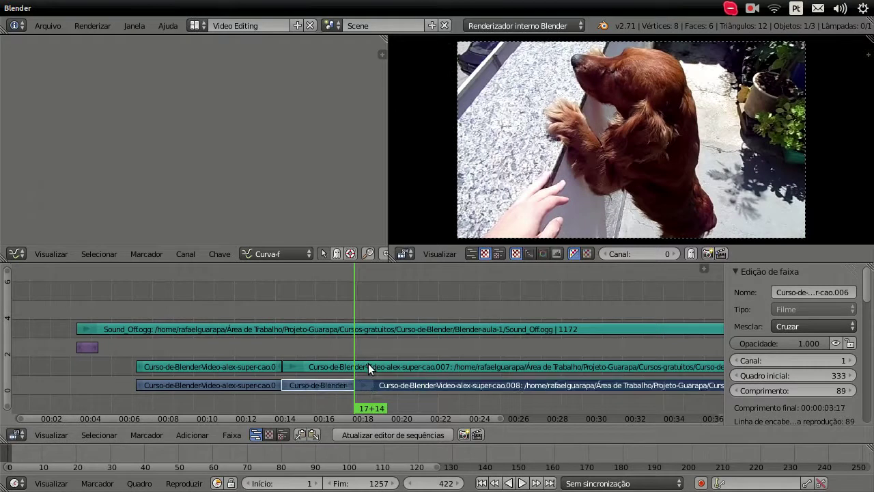
pyautogui.rightClick(367, 366)
pyautogui.press('k')
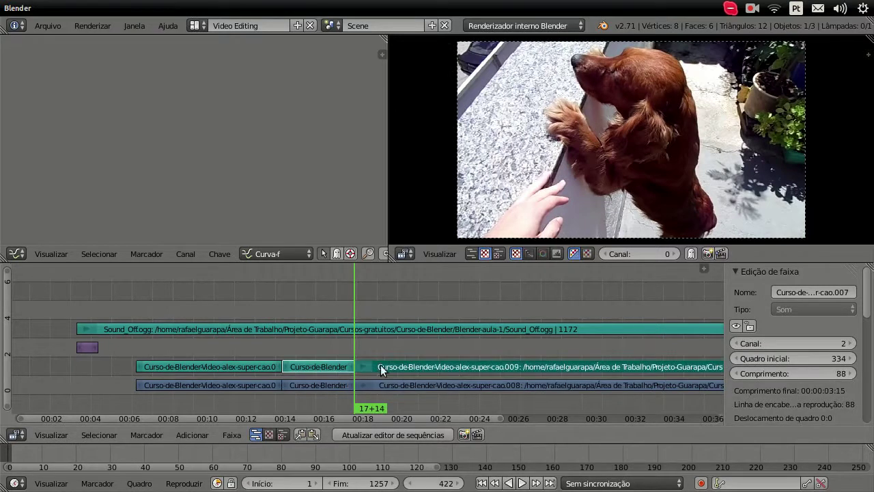
pyautogui.click(521, 482)
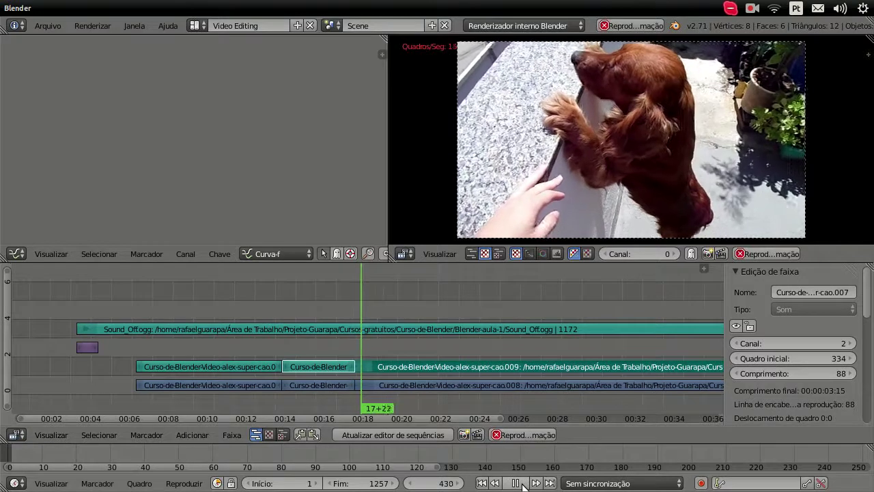
pyautogui.click(516, 483)
pyautogui.rightClick(399, 385)
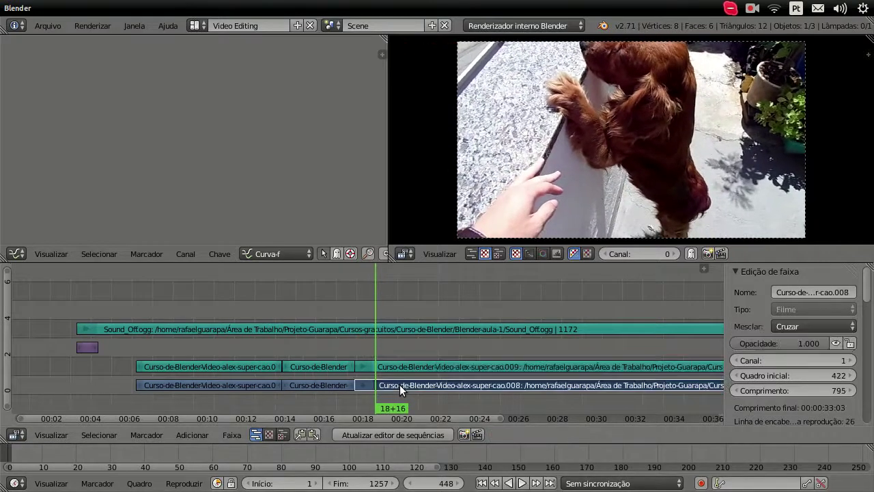
pyautogui.press('k')
pyautogui.rightClick(397, 361)
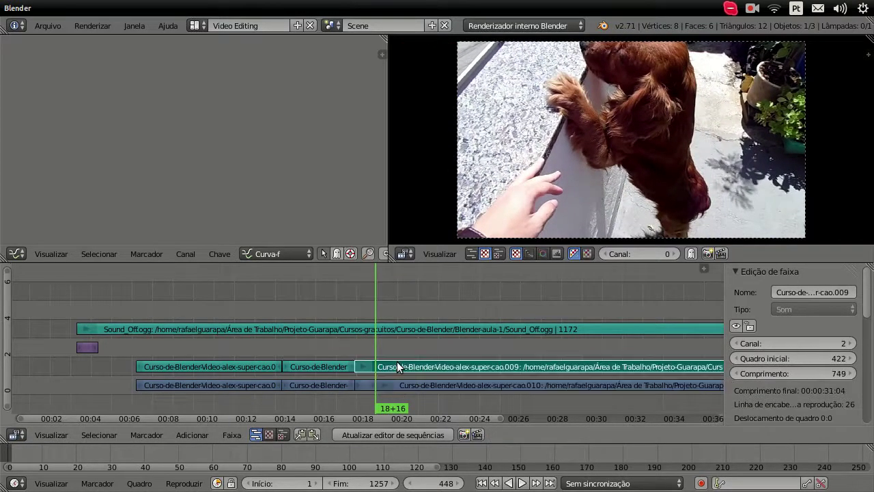
pyautogui.press('k')
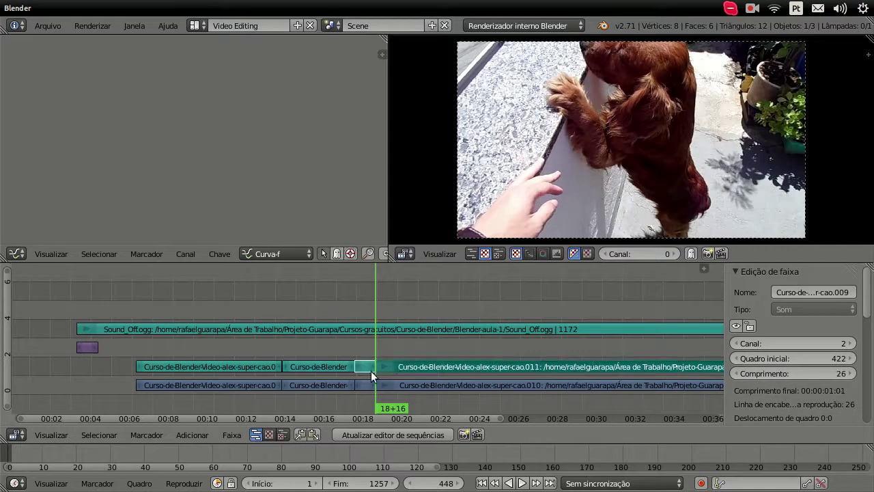
# Step: Delete the 26-frame 422–448 sound and video pieces
pyautogui.press('x')
pyautogui.click(361, 376)
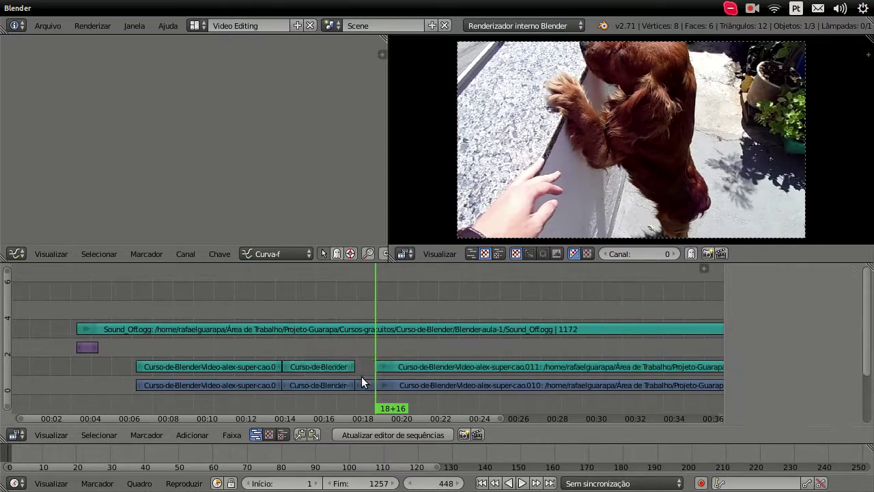
pyautogui.rightClick(359, 383)
pyautogui.press('x')
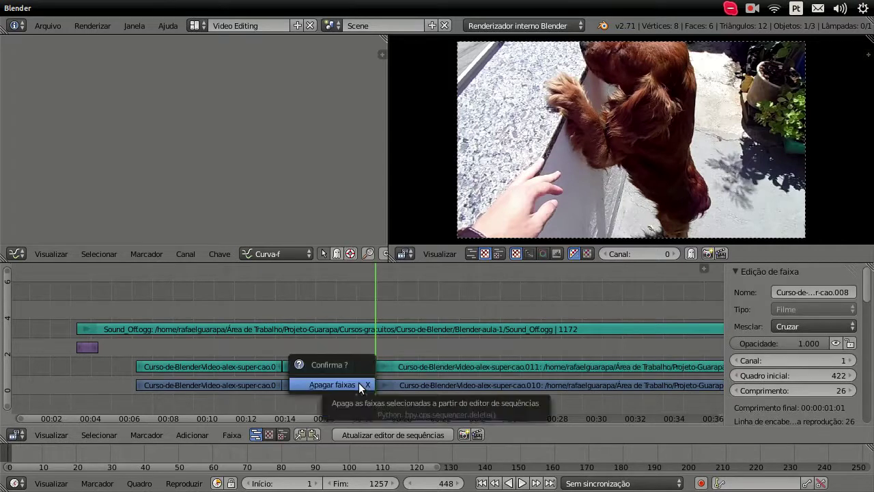
pyautogui.click(358, 383)
pyautogui.rightClick(412, 383)
# Step: Slide the later video piece and sound piece .011 left to close the gap, starting at frame 423
pyautogui.press('g')
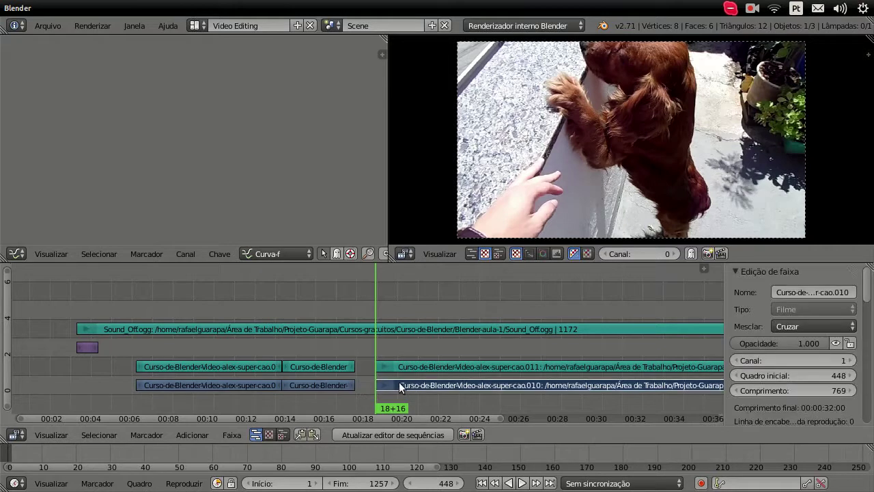
pyautogui.click(391, 380)
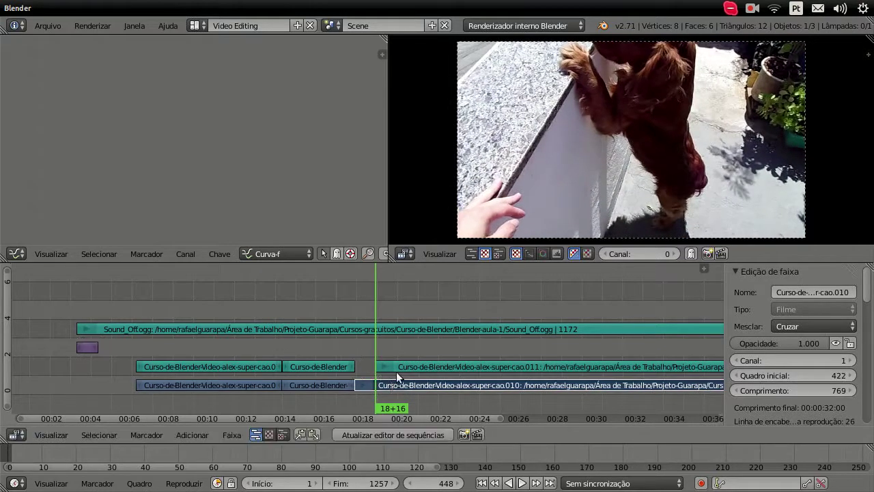
pyautogui.rightClick(397, 370)
pyautogui.press('g')
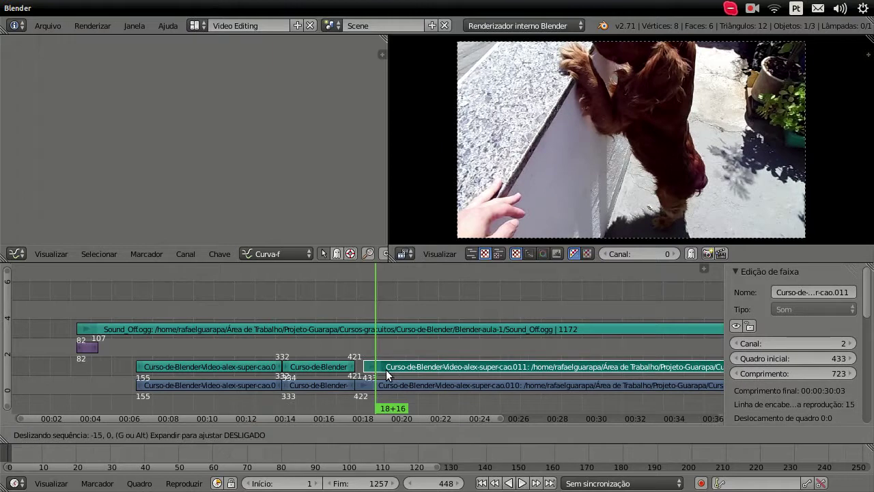
pyautogui.click(377, 368)
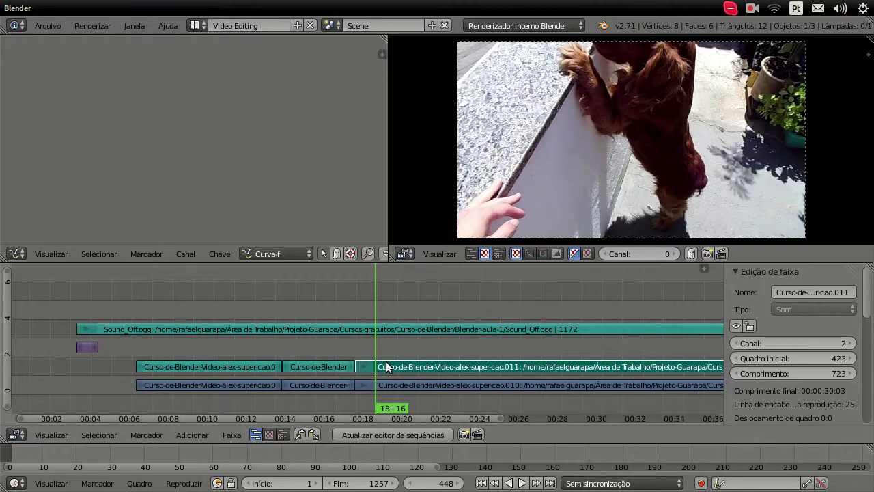
# Step: Move the purple nascer-do-...morro.JPG image strip on channel 3 so it starts at frame 151
pyautogui.moveTo(373, 276)
pyautogui.mouseDown()
pyautogui.moveTo(358, 281)
pyautogui.moveTo(433, 272)
pyautogui.mouseUp()
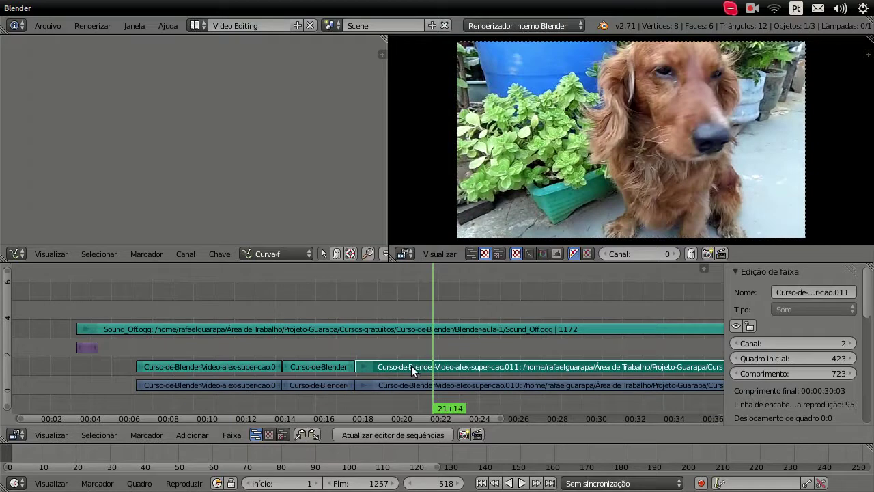
pyautogui.click(399, 330)
pyautogui.click(400, 369)
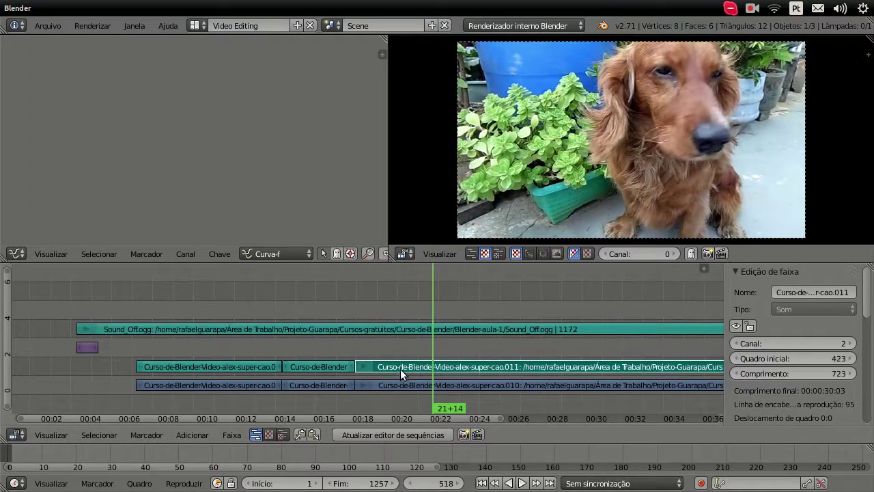
pyautogui.click(90, 349)
pyautogui.press('g')
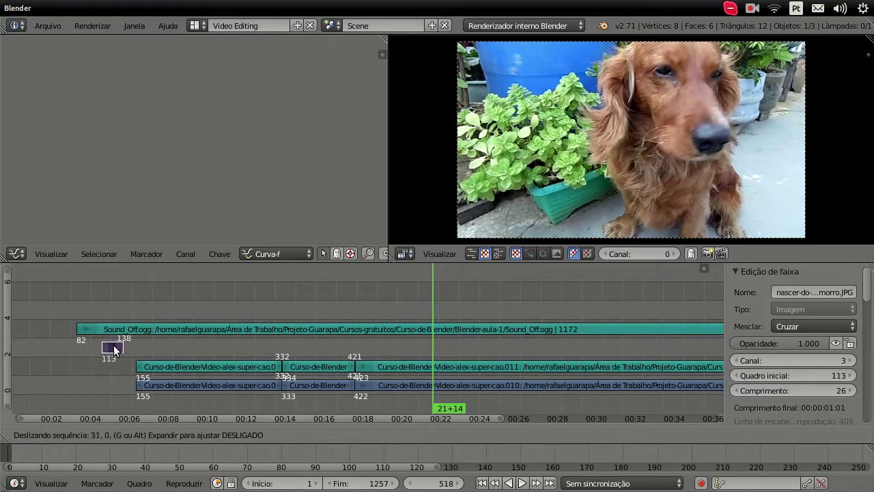
pyautogui.click(140, 350)
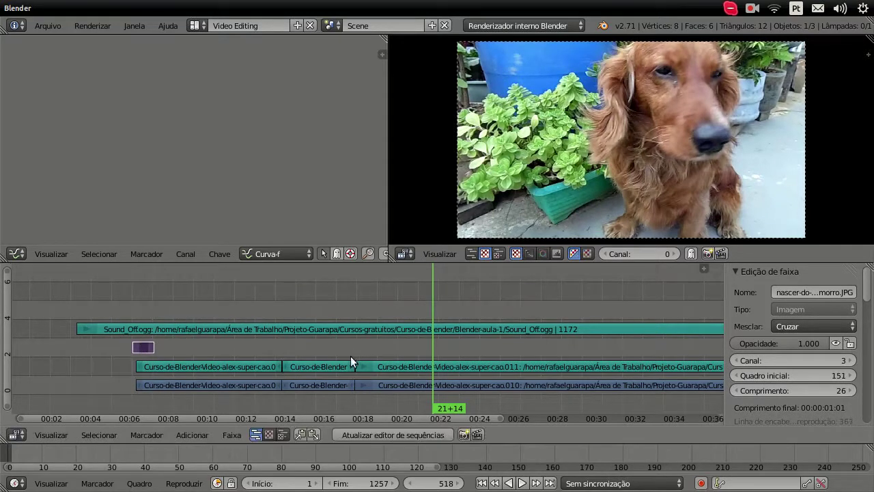
pyautogui.click(424, 365)
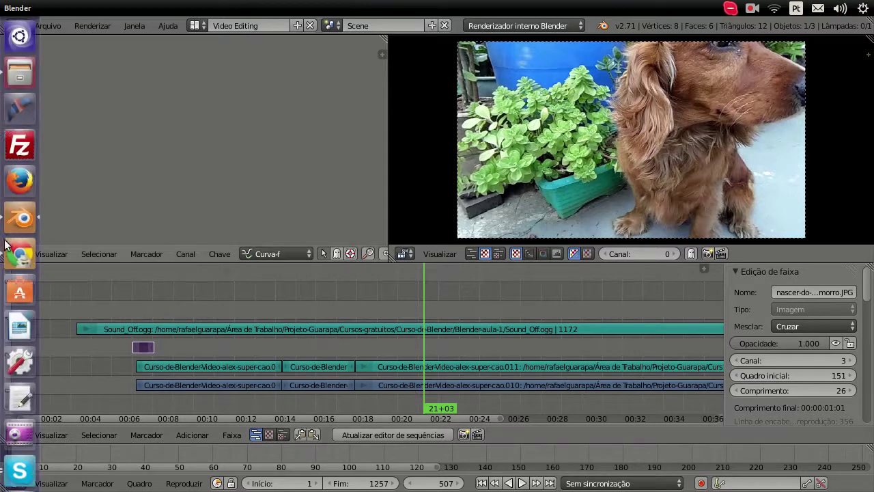
pyautogui.click(20, 75)
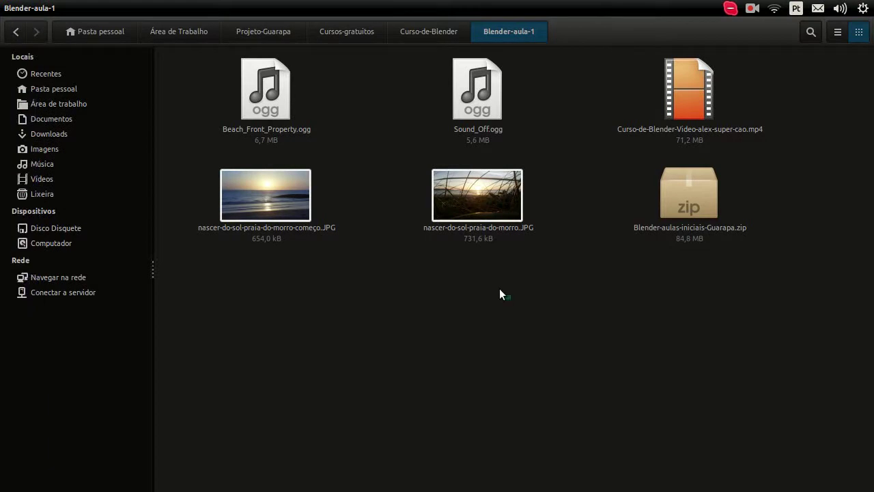
pyautogui.moveTo(509, 299); pyautogui.dragTo(246, 90)
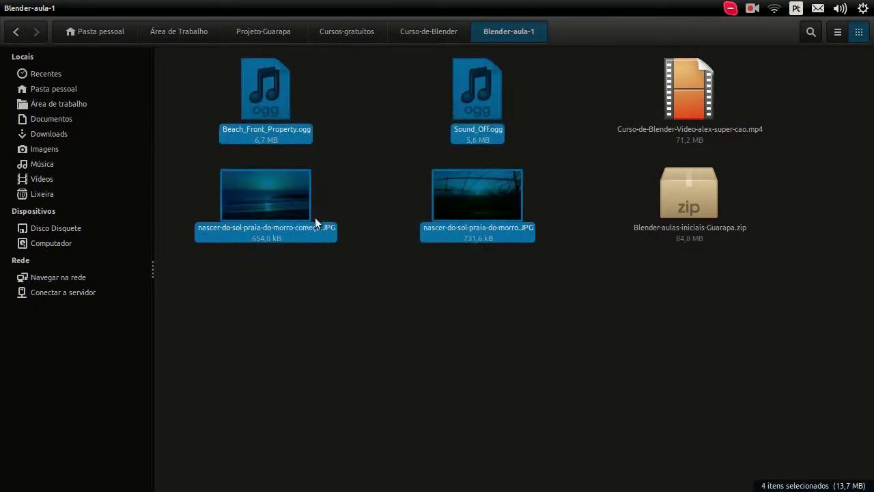
pyautogui.click(364, 292)
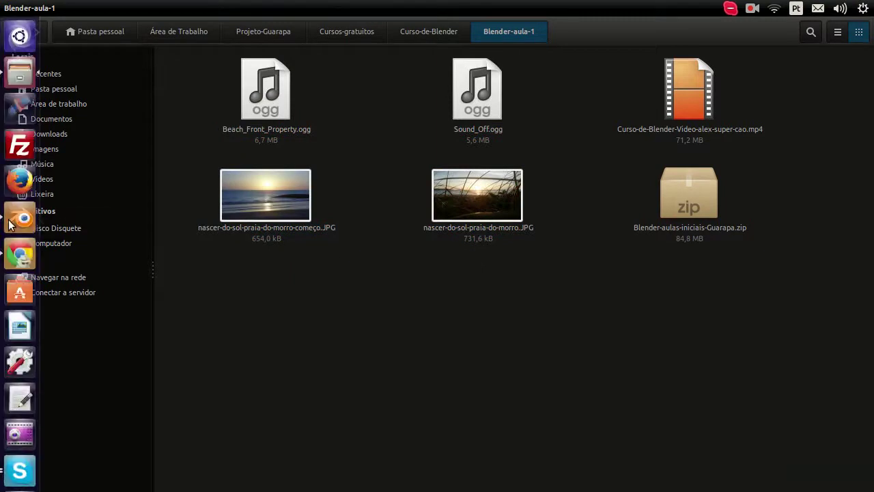
pyautogui.click(15, 220)
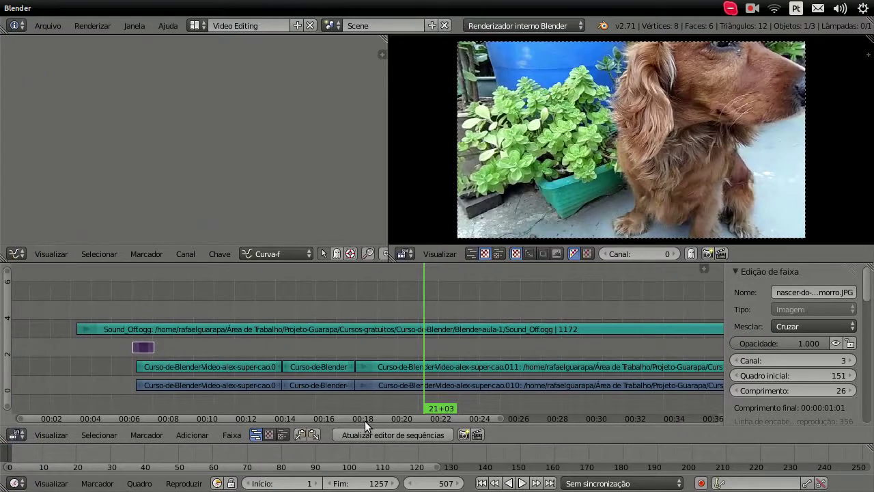
pyautogui.click(444, 387)
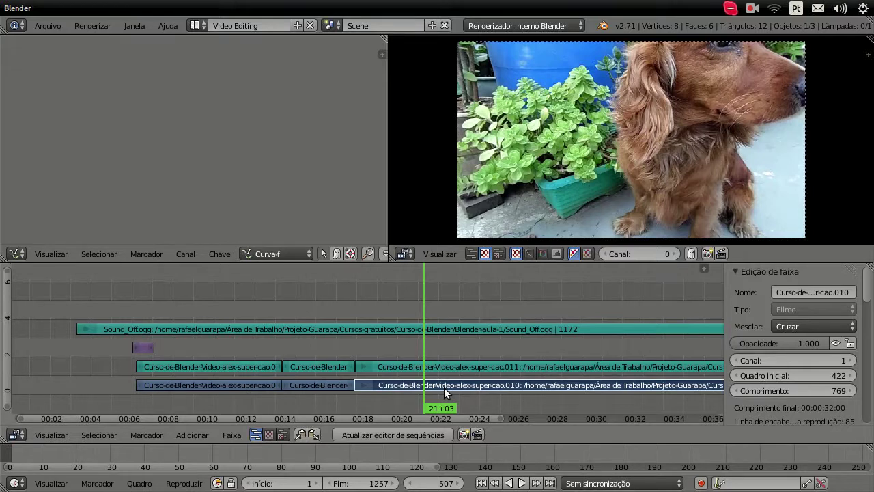
# Step: Inspect each video and sound strip, then scrub the playhead to frame 524 (21+20)
pyautogui.rightClick(440, 371)
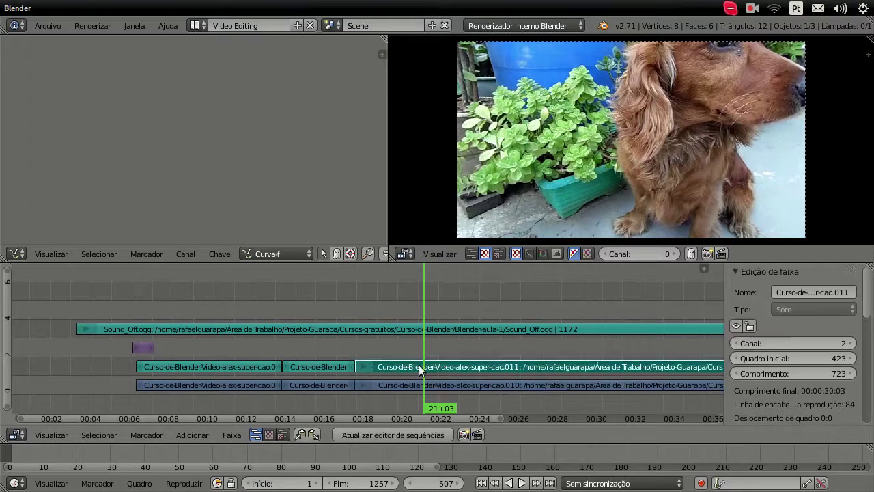
pyautogui.rightClick(341, 365)
pyautogui.rightClick(331, 387)
pyautogui.rightClick(252, 378)
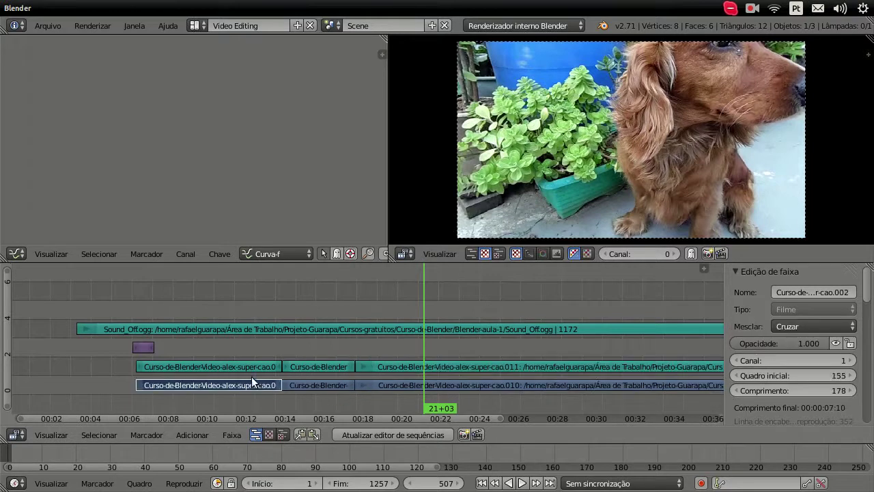
pyautogui.rightClick(251, 368)
pyautogui.rightClick(389, 388)
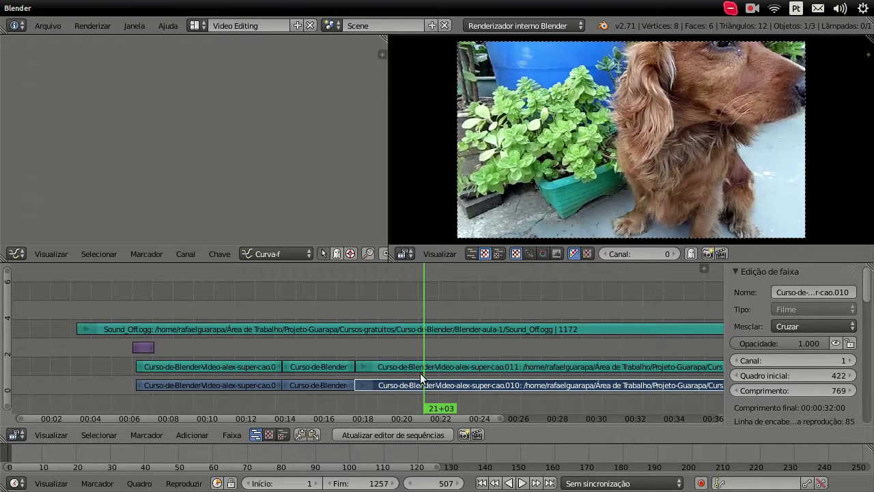
pyautogui.rightClick(412, 368)
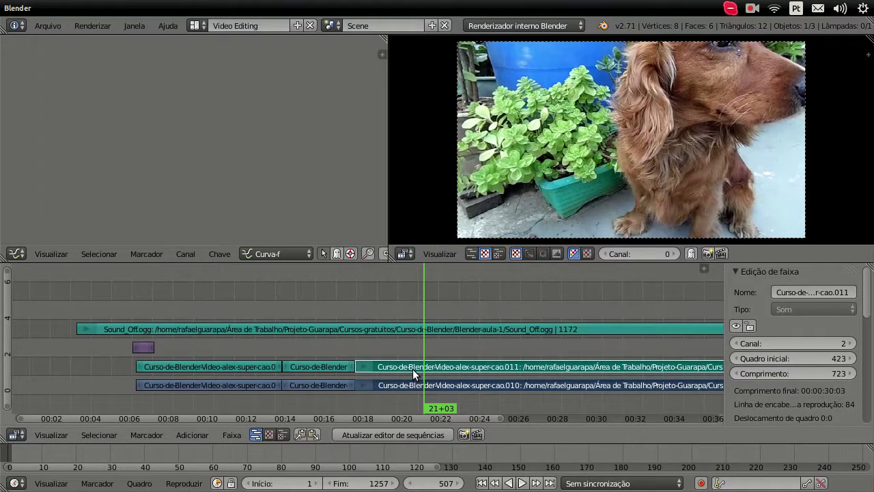
pyautogui.moveTo(413, 344)
pyautogui.mouseDown()
pyautogui.moveTo(396, 342)
pyautogui.moveTo(429, 349)
pyautogui.mouseUp()
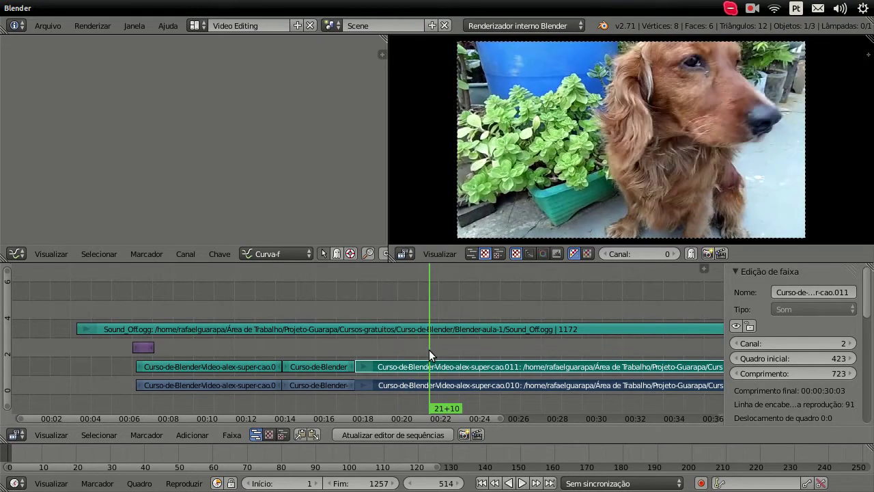
pyautogui.moveTo(429, 352)
pyautogui.mouseDown()
pyautogui.moveTo(409, 350)
pyautogui.moveTo(437, 348)
pyautogui.mouseUp()
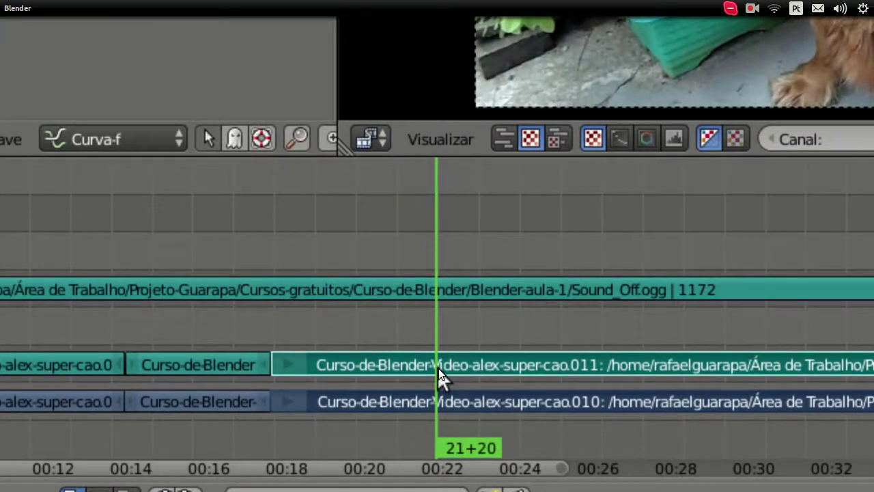
# Step: Cut the video and sound strips at frame 524, then scrub back to review
pyautogui.press('k')
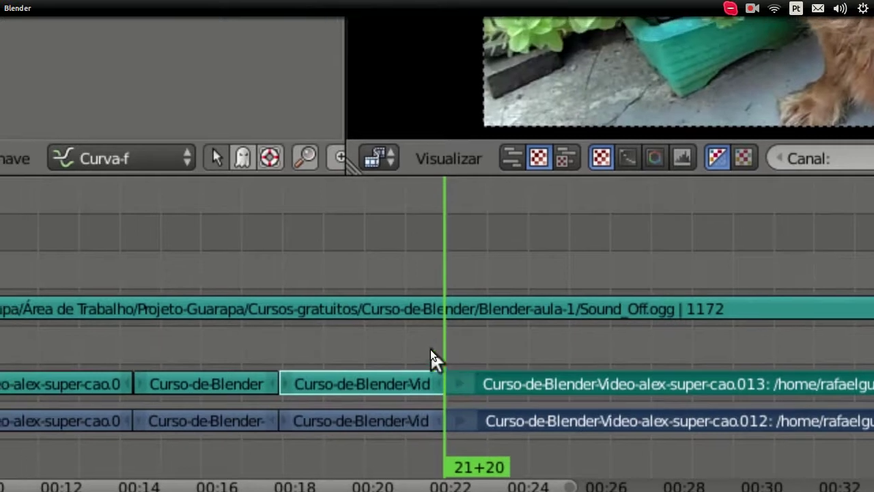
pyautogui.click(430, 349)
pyautogui.moveTo(430, 349); pyautogui.dragTo(422, 368)
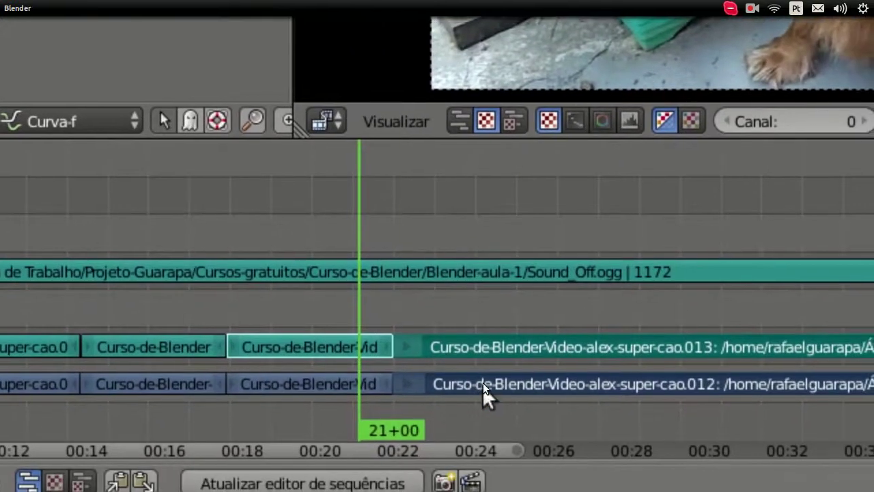
# Step: Cut both stacked video strips together at 24+04 (frame 580), isolating a 56-frame piece
pyautogui.click(480, 369)
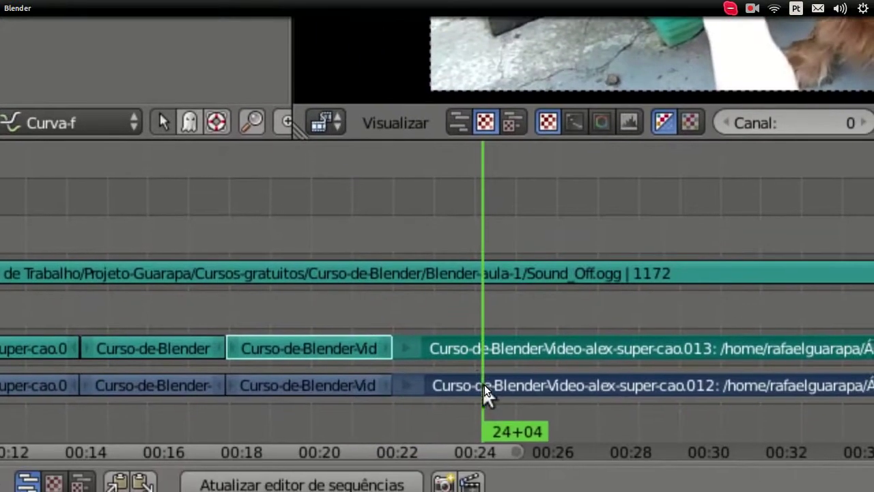
pyautogui.rightClick(485, 384)
pyautogui.press('k')
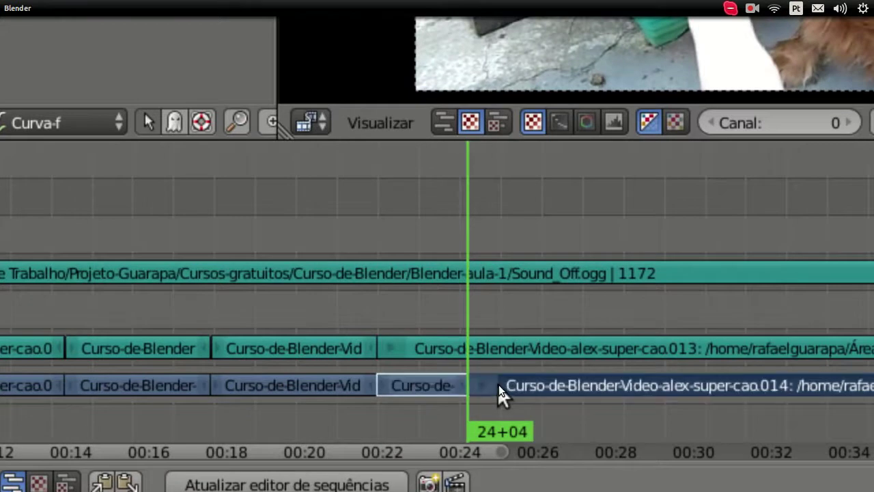
pyautogui.rightClick(490, 364)
pyautogui.press('k')
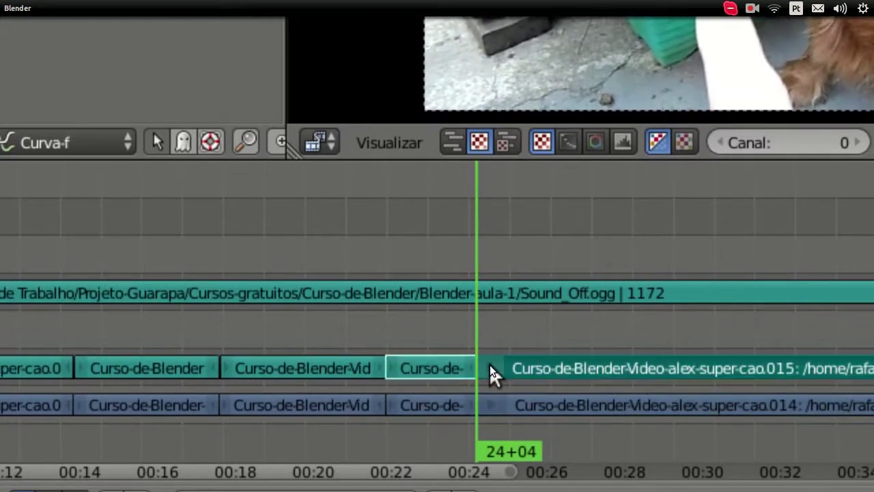
pyautogui.hotkey('ctrl', 'z')
pyautogui.hotkey('ctrl', 'z')
pyautogui.hotkey('ctrl', 'z')
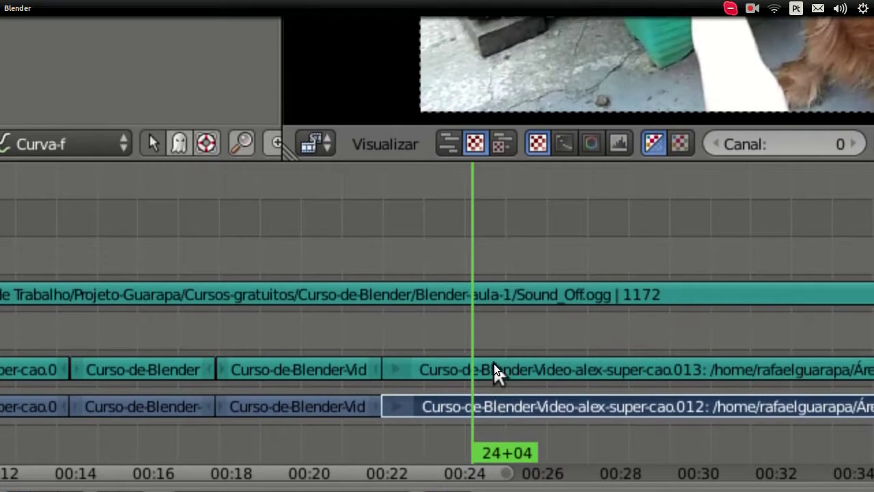
pyautogui.rightClick(493, 363)
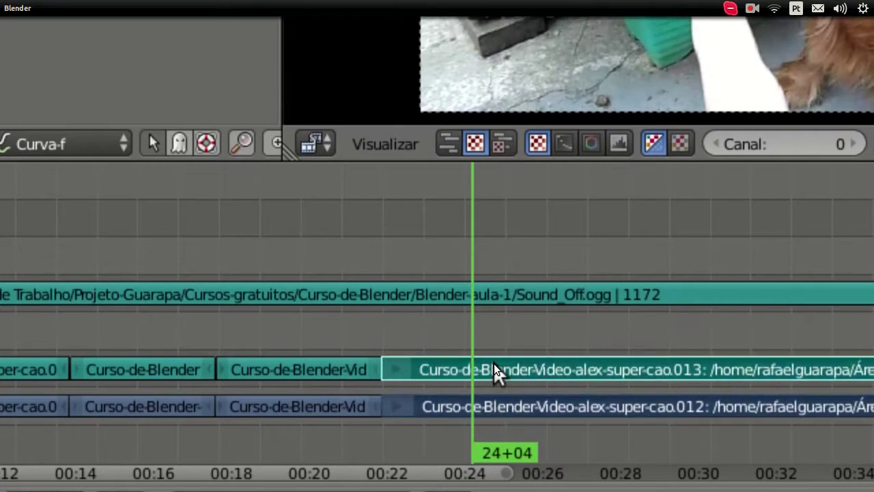
pyautogui.press('k')
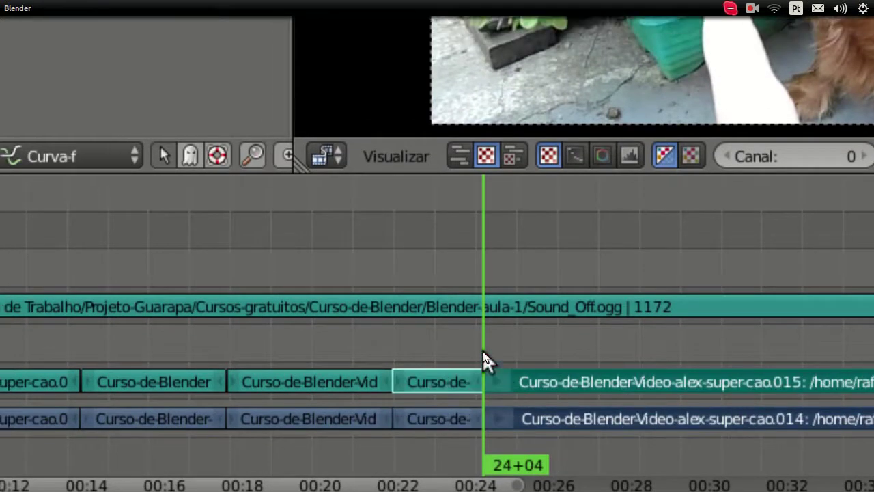
pyautogui.moveTo(481, 341); pyautogui.dragTo(460, 341)
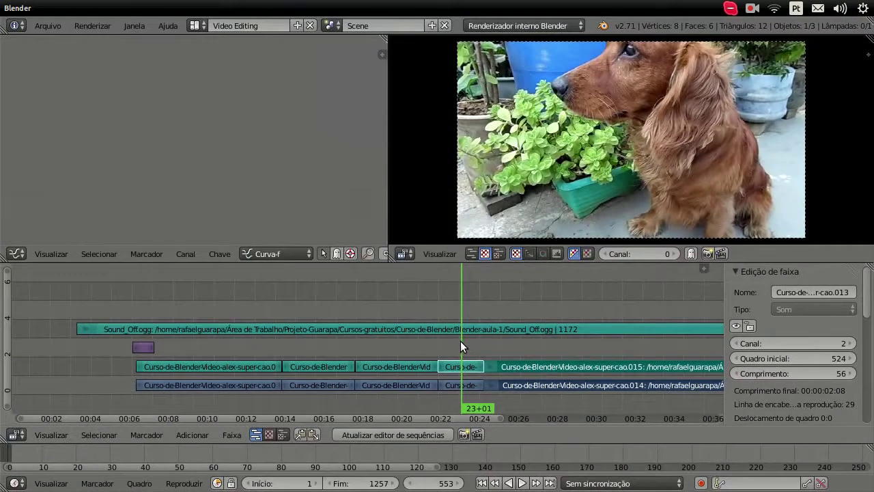
# Step: Play the footage to 28+02 and cut the strips there at frame 674
pyautogui.rightClick(527, 384)
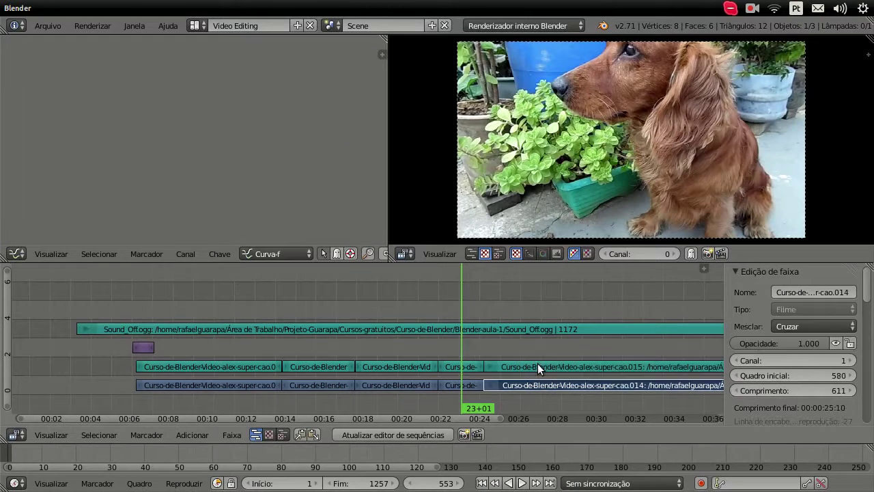
pyautogui.rightClick(537, 365)
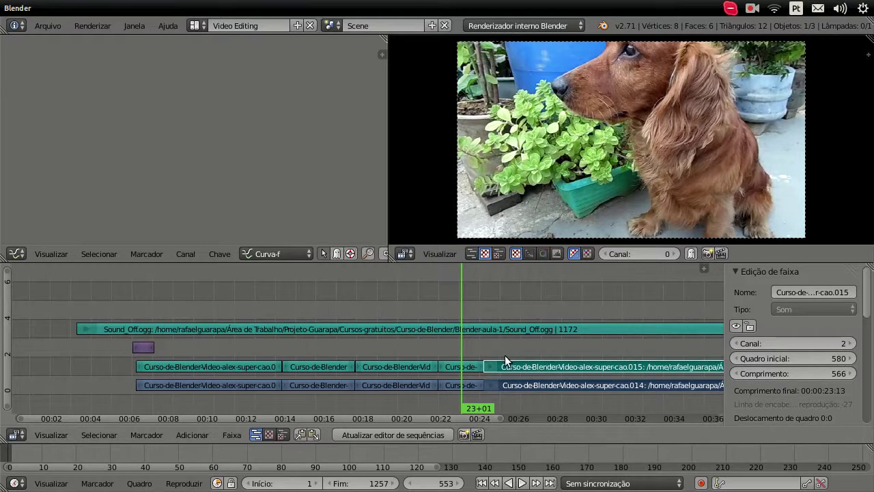
pyautogui.hotkey('alt', 'a')
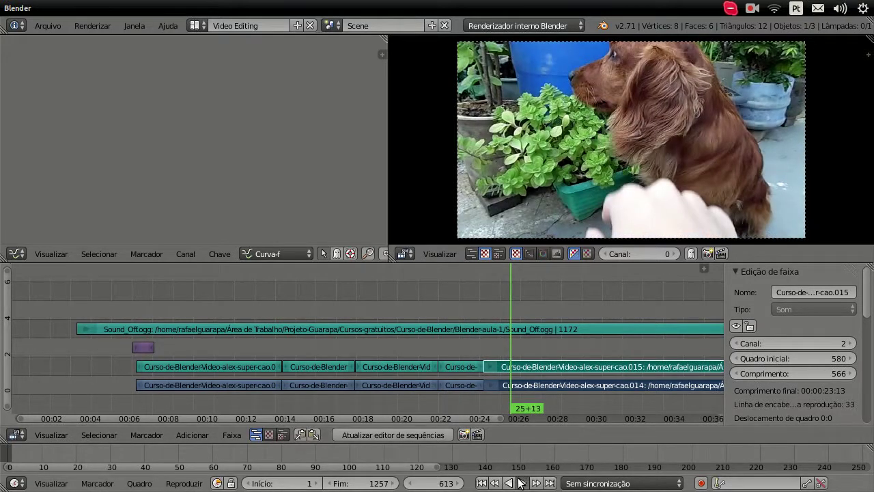
pyautogui.click(520, 483)
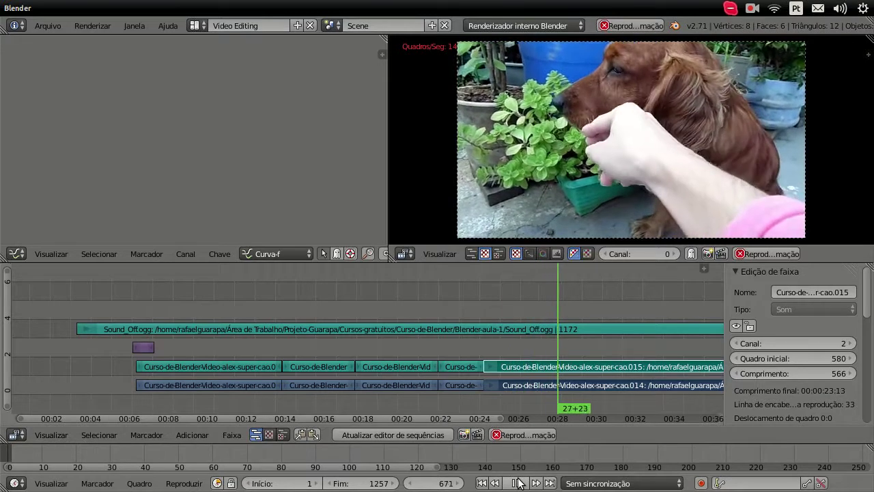
pyautogui.click(517, 482)
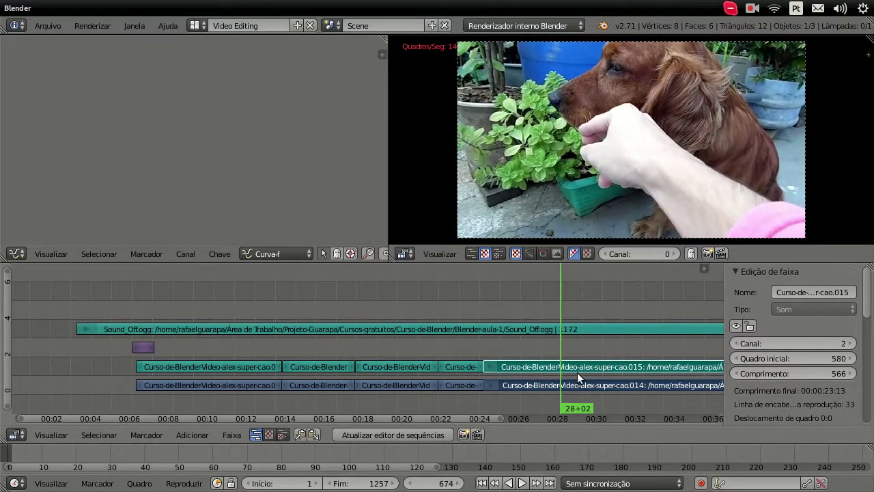
pyautogui.press('k')
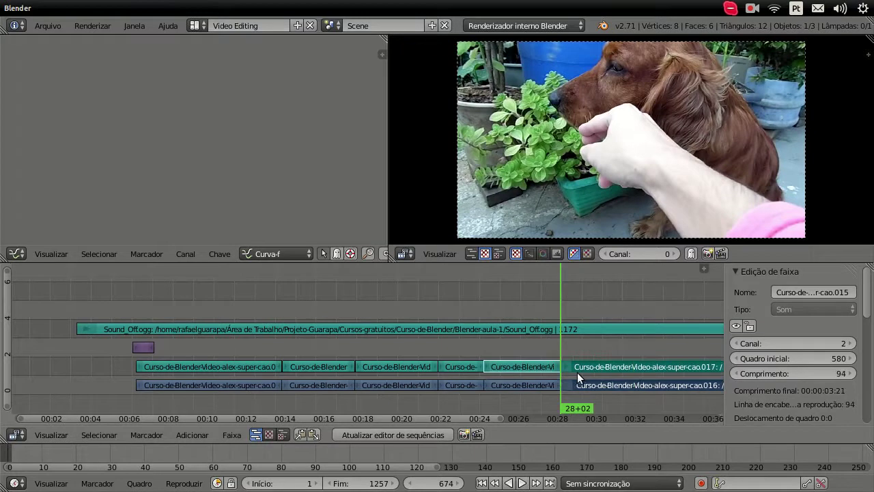
# Step: Select the four middle pieces between the cuts, including both Curso-de- pieces
pyautogui.click(535, 366)
pyautogui.rightClick(539, 365)
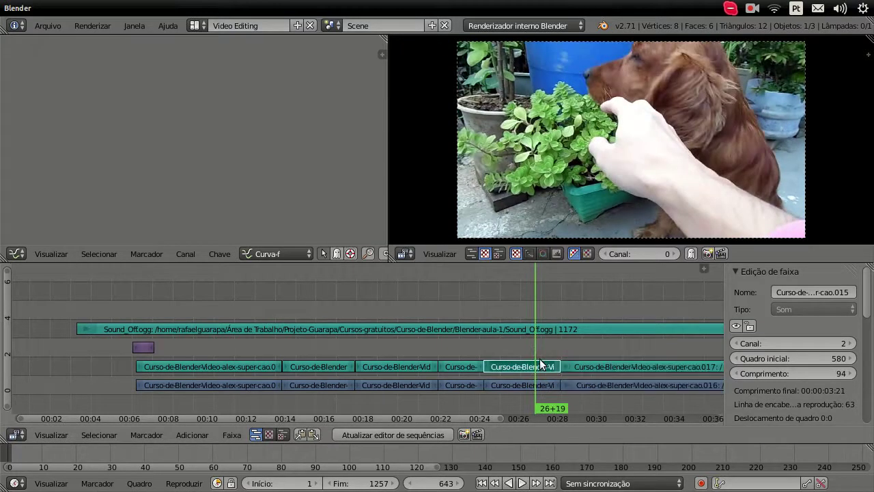
pyautogui.rightClick(511, 384)
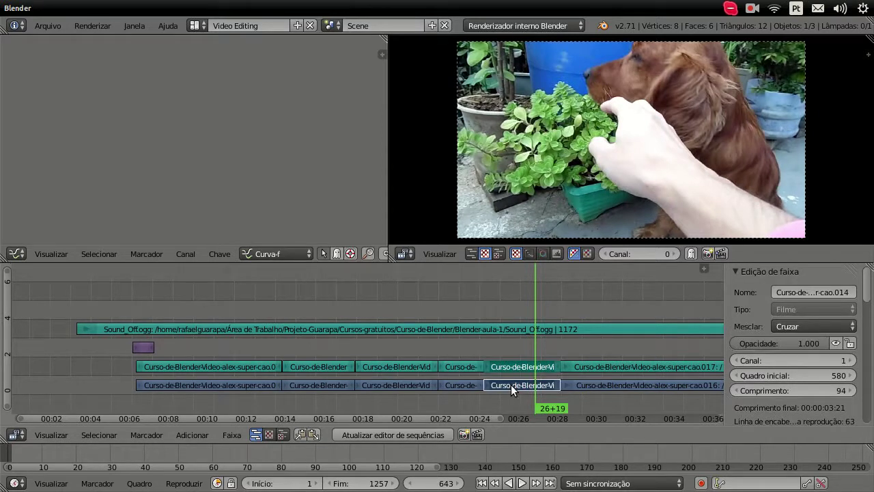
pyautogui.click(562, 359)
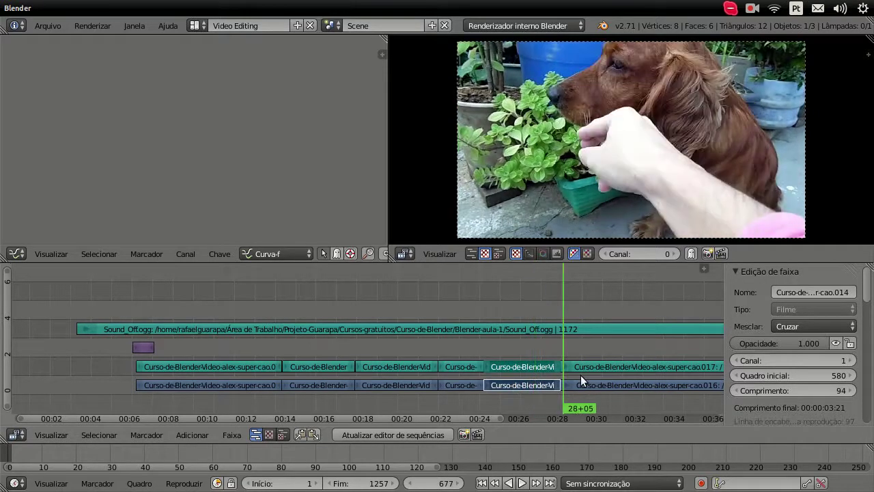
pyautogui.click(583, 381)
pyautogui.rightClick(587, 385)
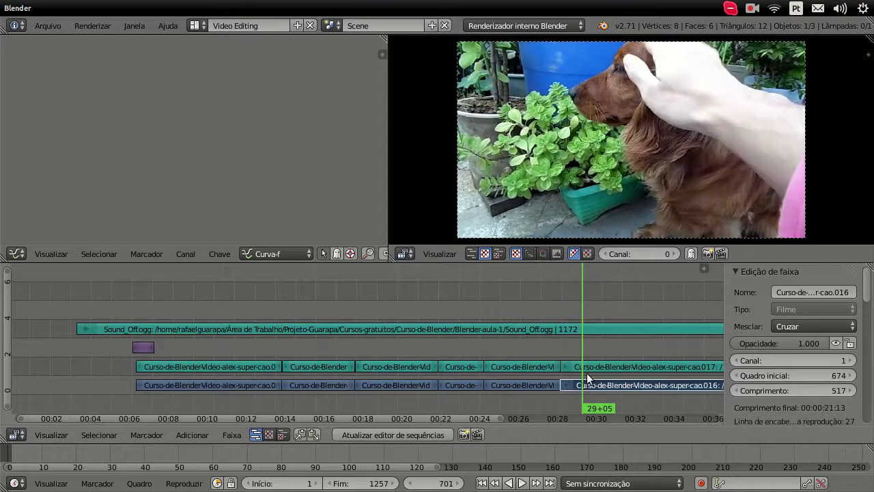
pyautogui.rightClick(586, 371)
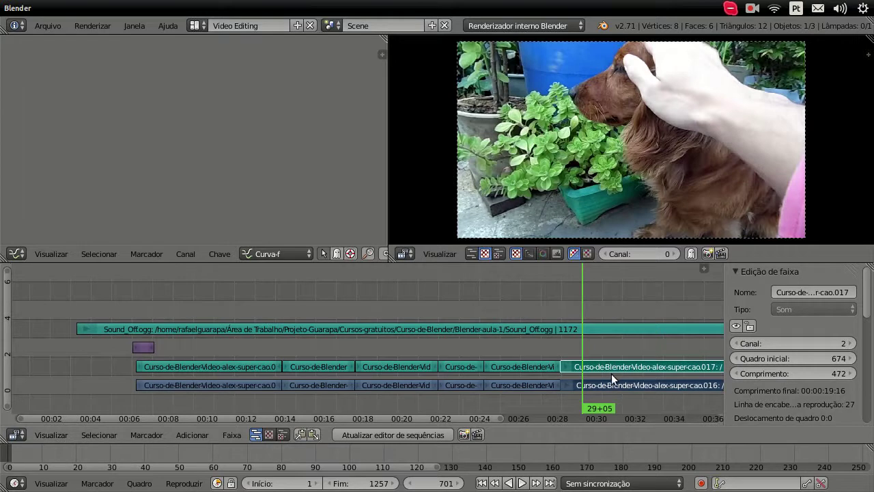
pyautogui.click(545, 352)
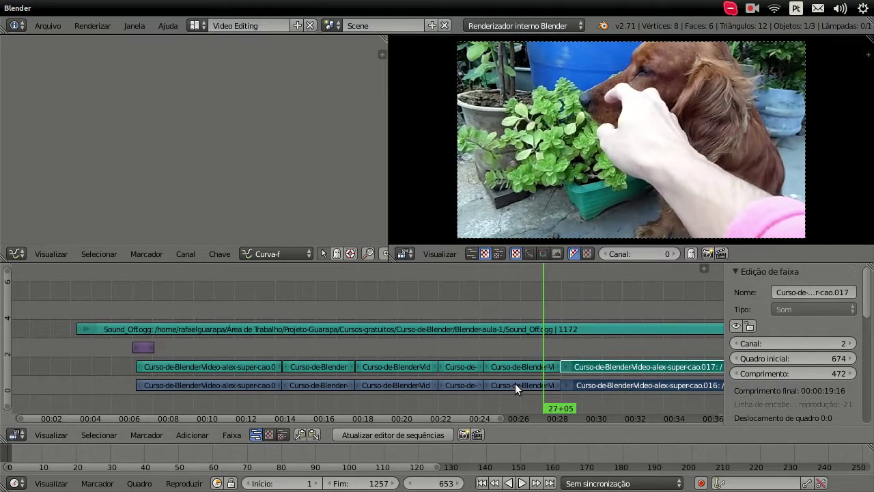
pyautogui.rightClick(515, 384)
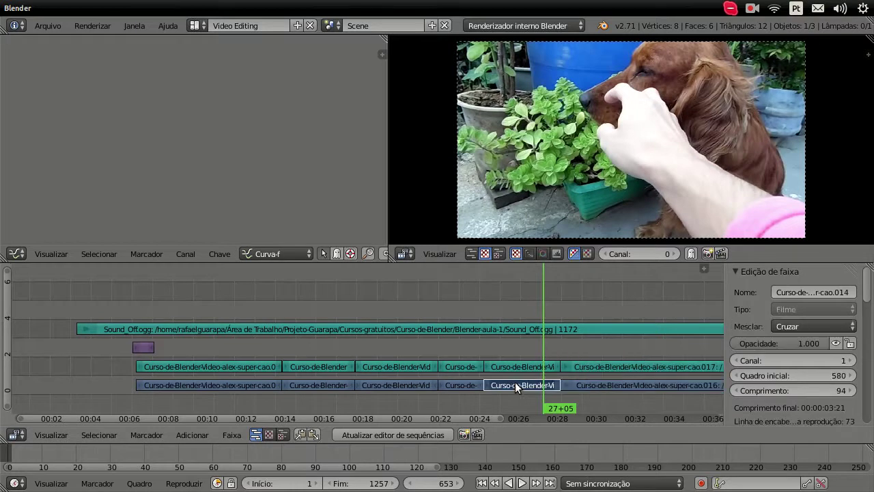
pyautogui.keyDown('shift'); pyautogui.rightClick(499, 367); pyautogui.keyUp('shift')
pyautogui.keyDown('shift'); pyautogui.rightClick(457, 364); pyautogui.keyUp('shift')
pyautogui.rightClick(463, 384)
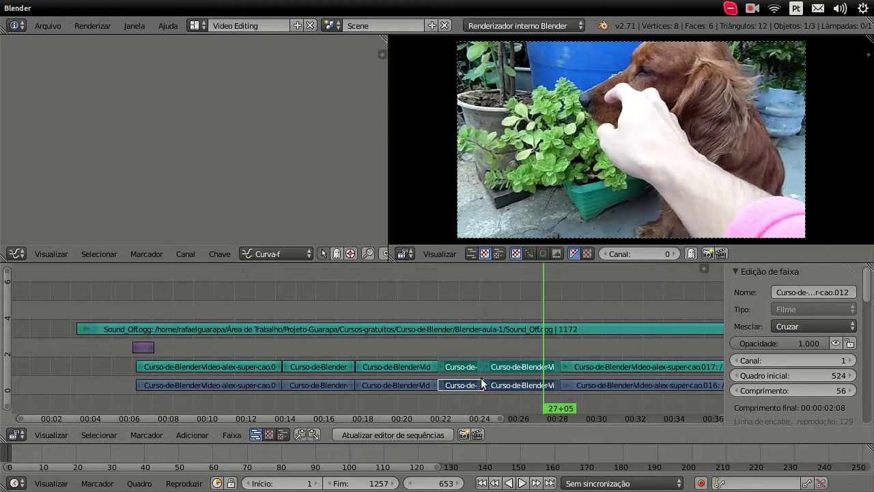
# Step: Delete the selected middle pieces and scrub the playhead back to 17+18
pyautogui.press('x')
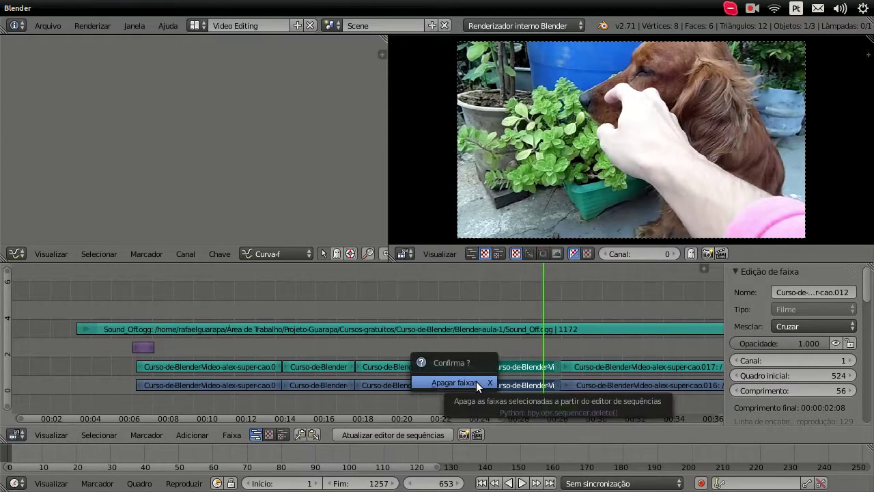
pyautogui.click(476, 381)
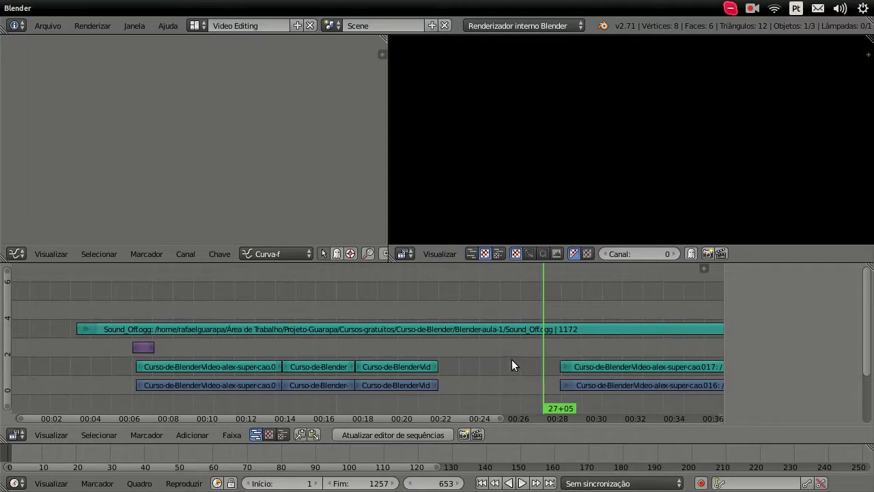
pyautogui.moveTo(300, 355); pyautogui.dragTo(346, 364)
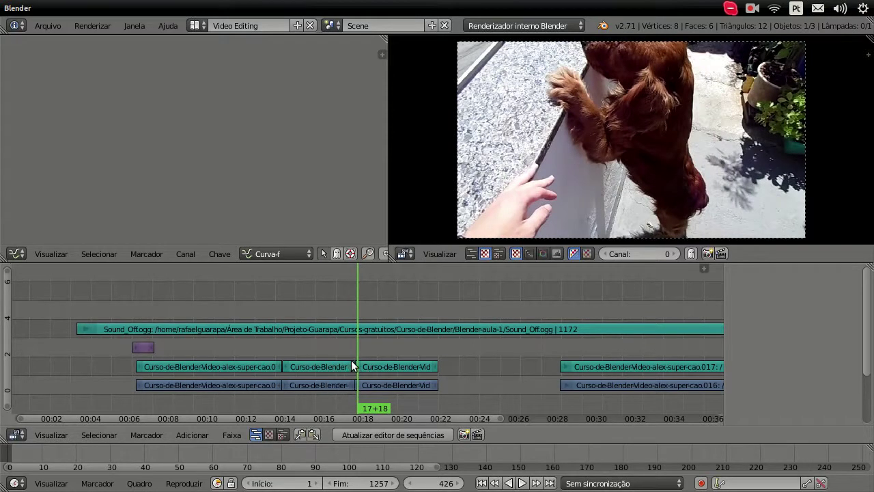
# Step: Delete the upper and lower Curso-de-Blender and Curso-de-BlenderVid pieces
pyautogui.rightClick(391, 385)
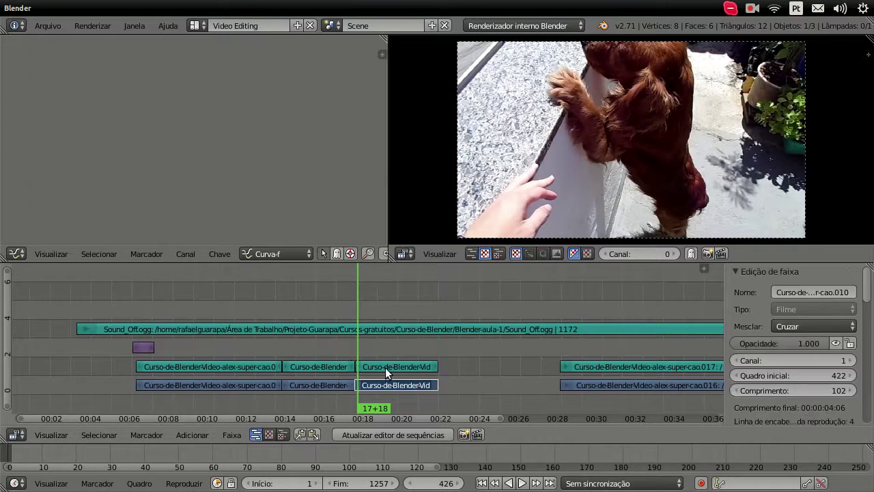
pyautogui.rightClick(385, 368)
pyautogui.rightClick(318, 366)
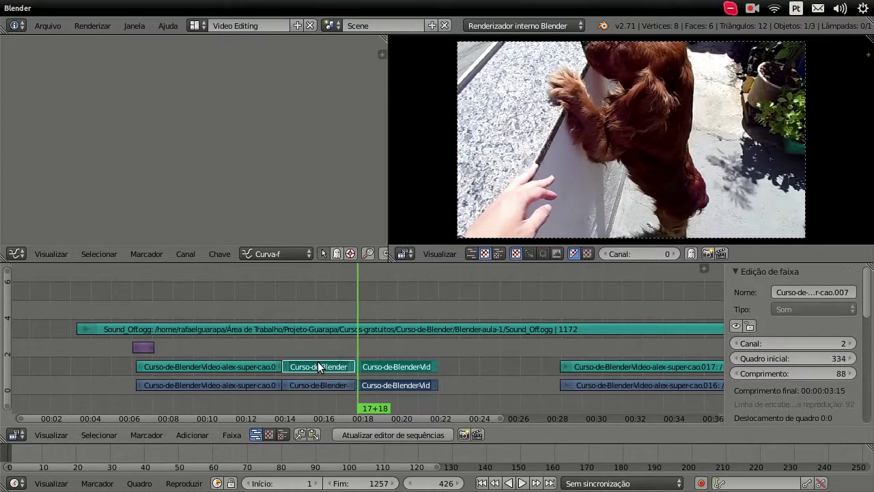
pyautogui.rightClick(337, 386)
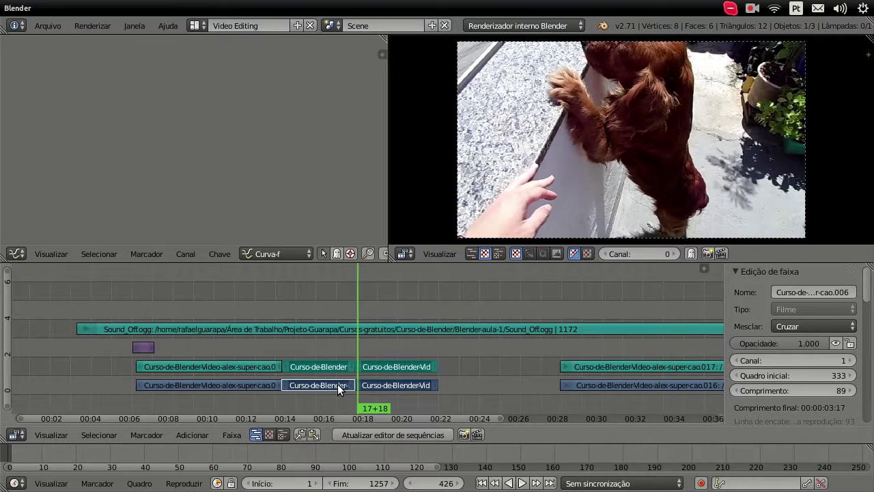
pyautogui.press('x')
pyautogui.click(338, 383)
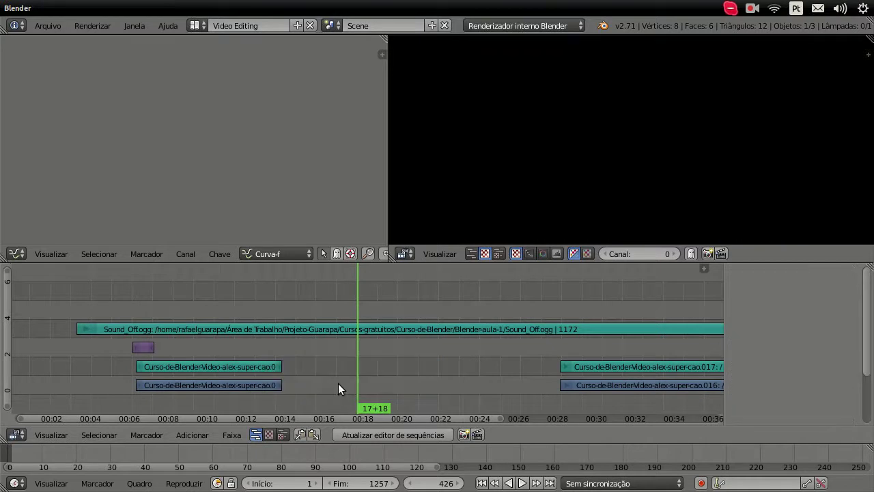